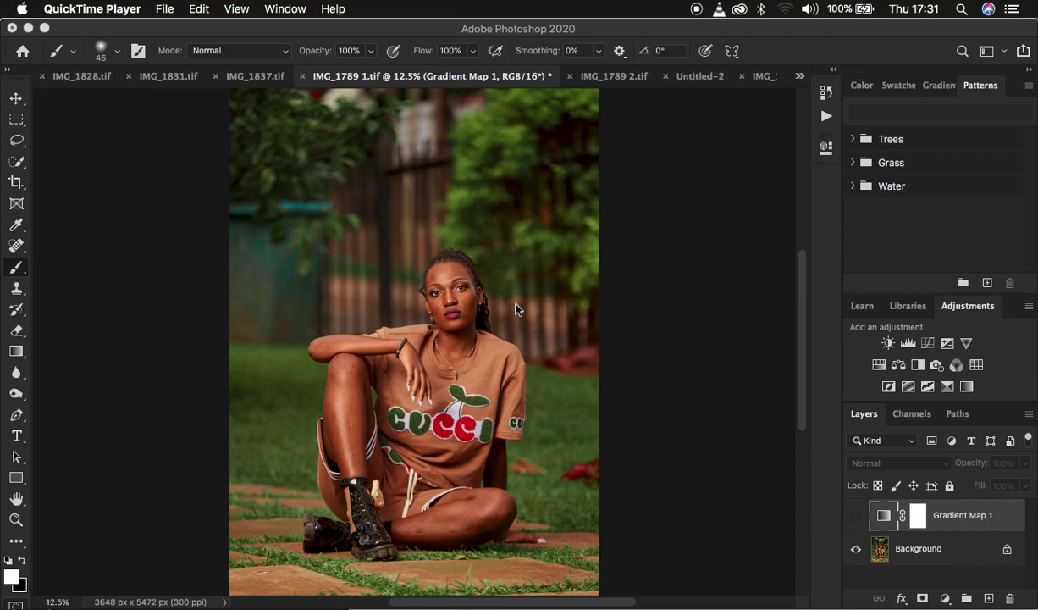
Step: Compare the saturated IMG_1789 1.tif against the muted IMG_1789 2.tif
left_click(607, 78)
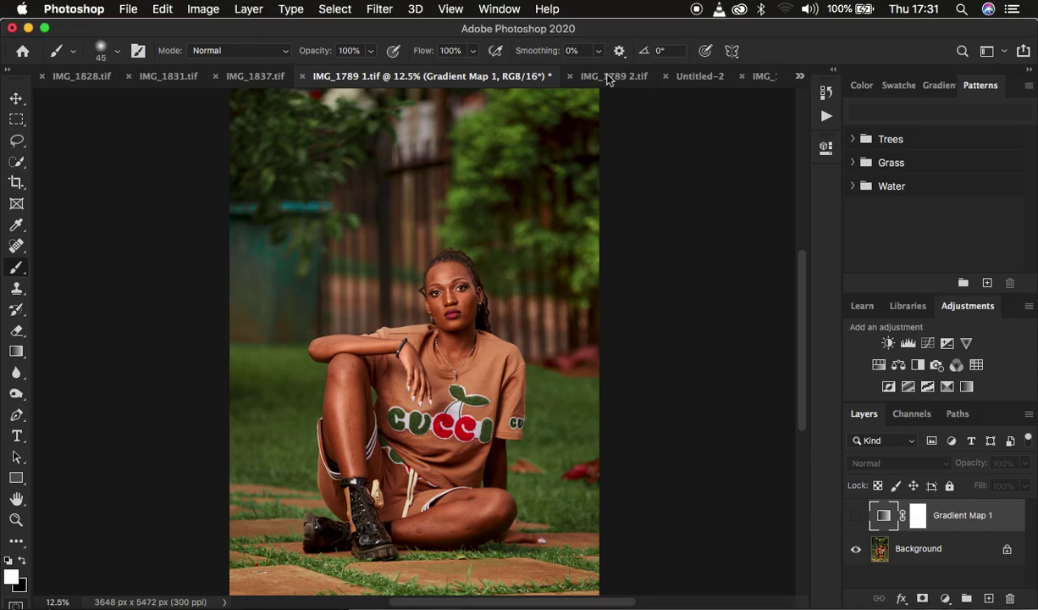
left_click(607, 77)
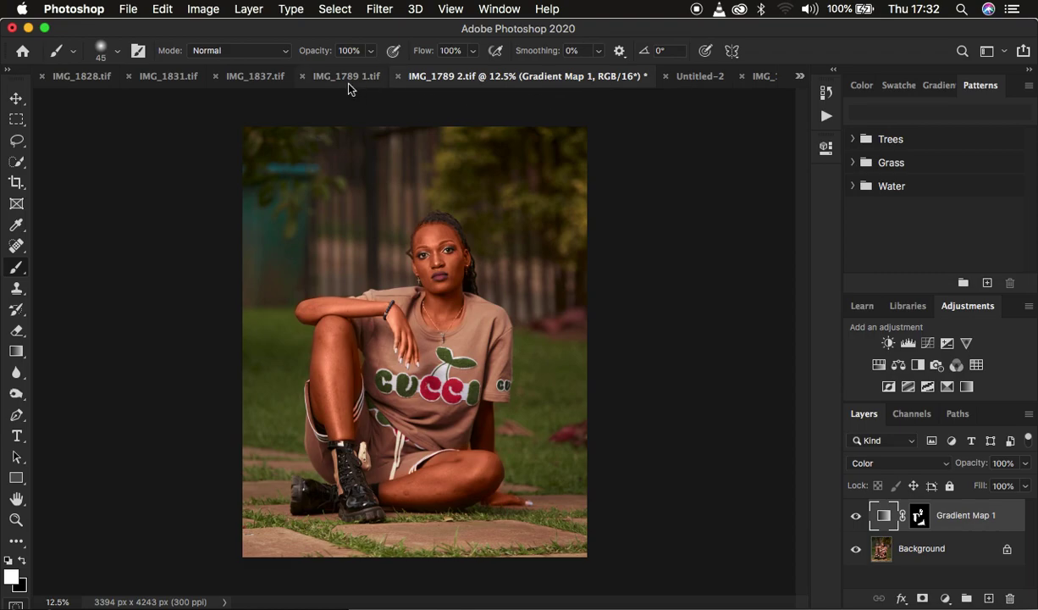
left_click(349, 77)
left_click(620, 76)
left_click(349, 77)
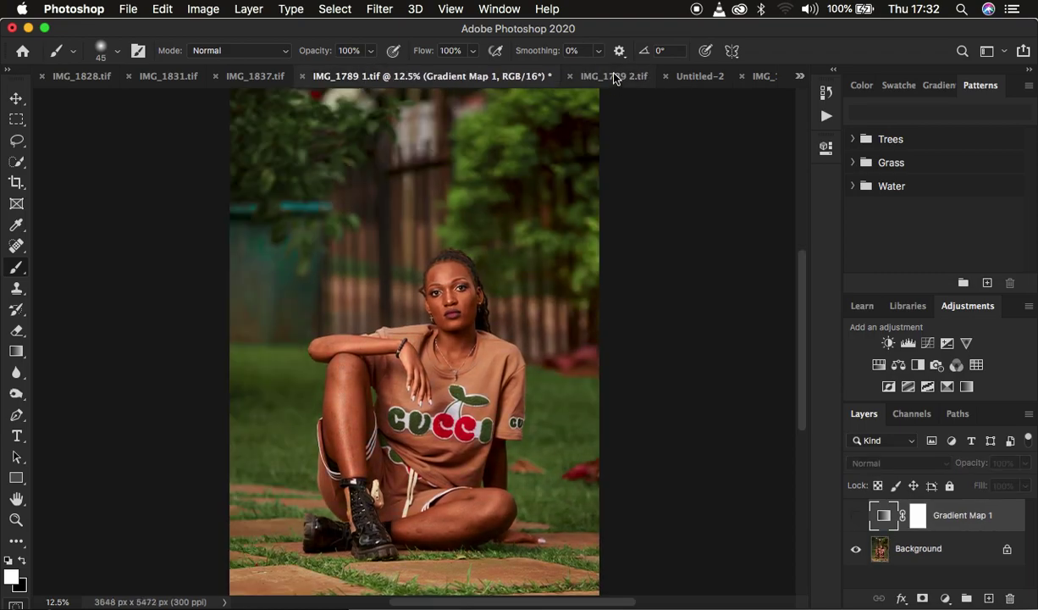
left_click(615, 78)
left_click(349, 78)
left_click(608, 76)
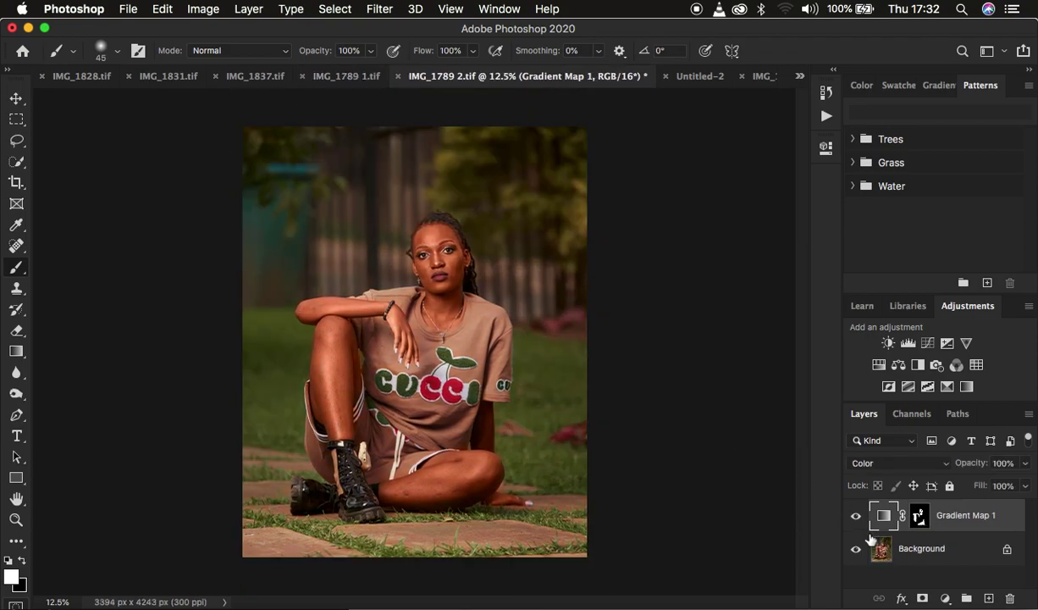
Step: Delete the Gradient Map 1 layer from both IMG_1789 documents, leaving only Background
left_click(855, 516)
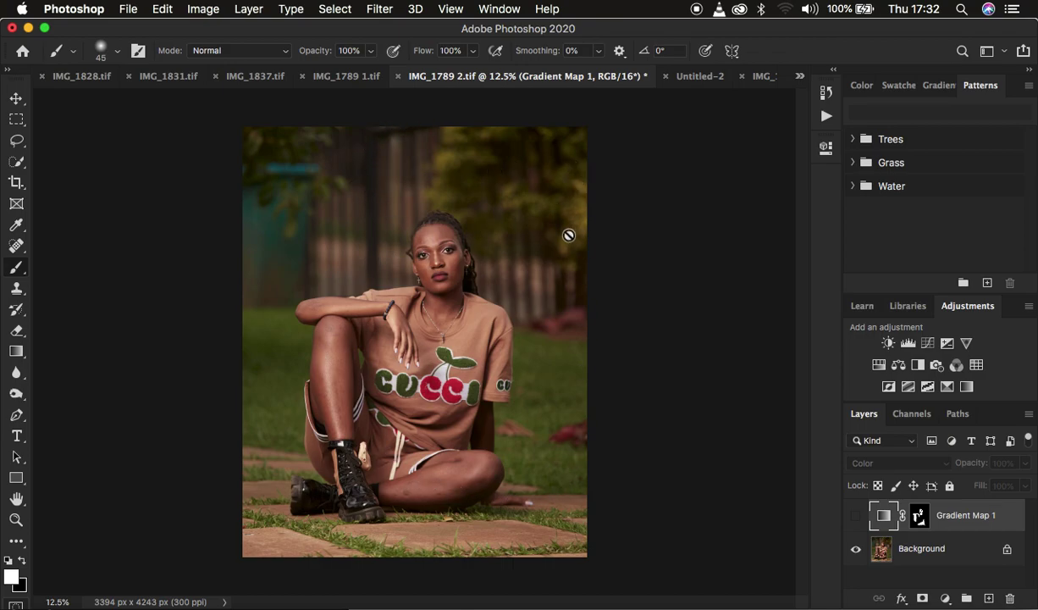
left_click(347, 76)
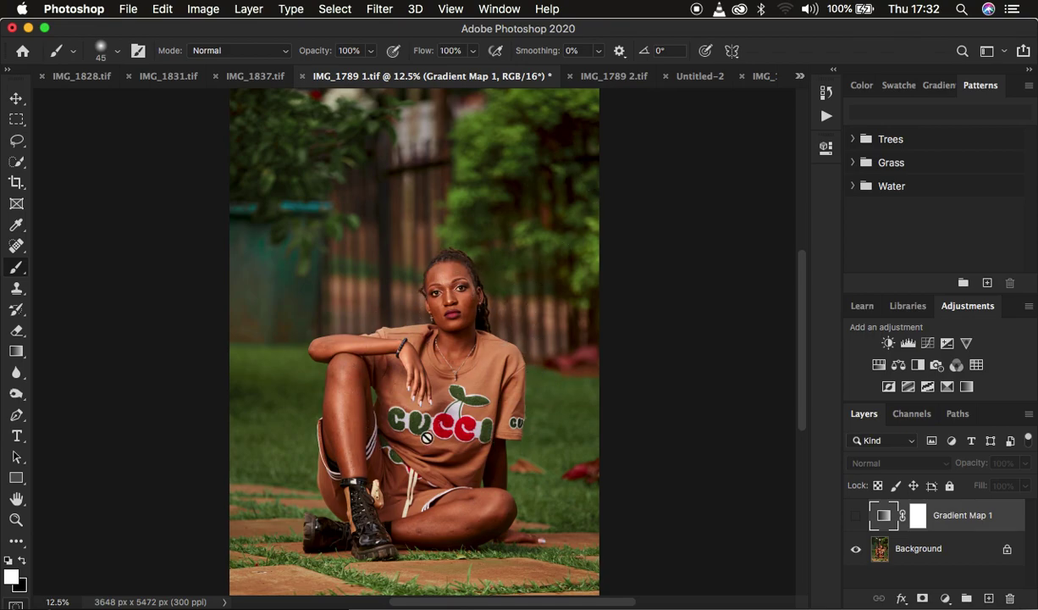
left_click(608, 78)
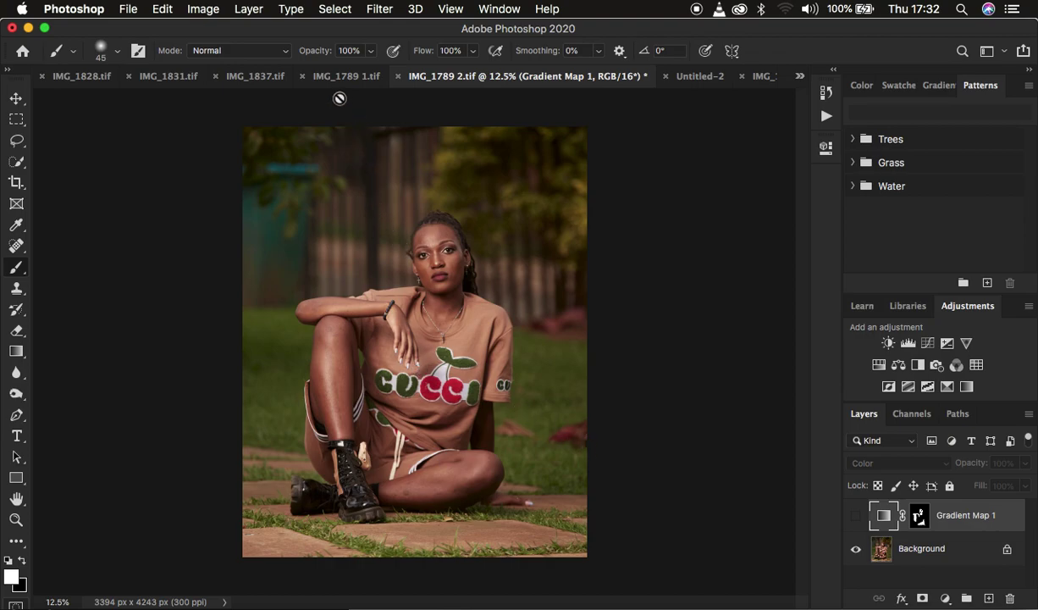
left_click(855, 515)
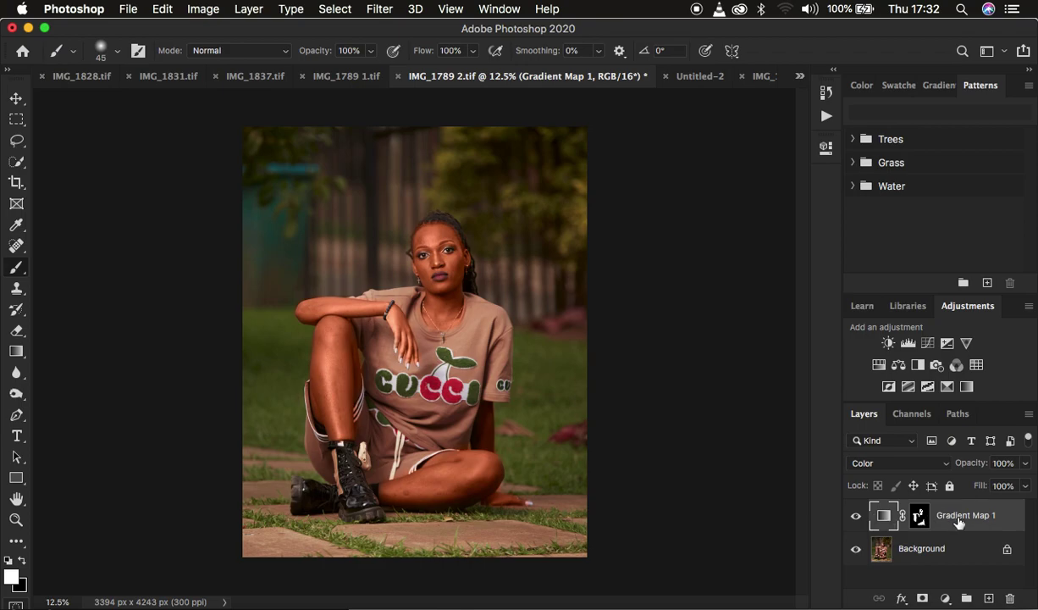
key("Delete")
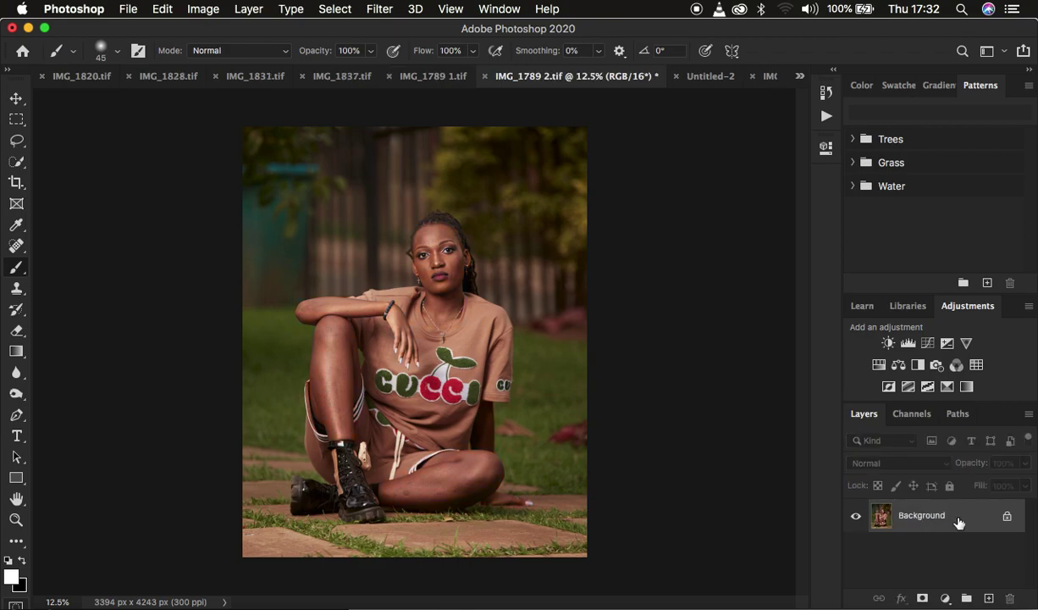
left_click(431, 78)
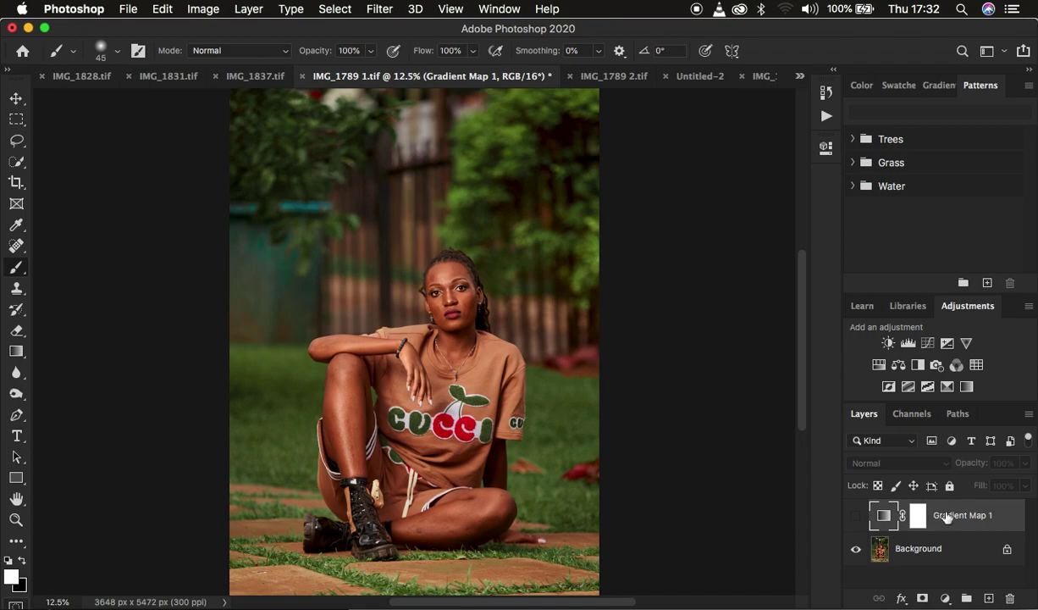
key("Delete")
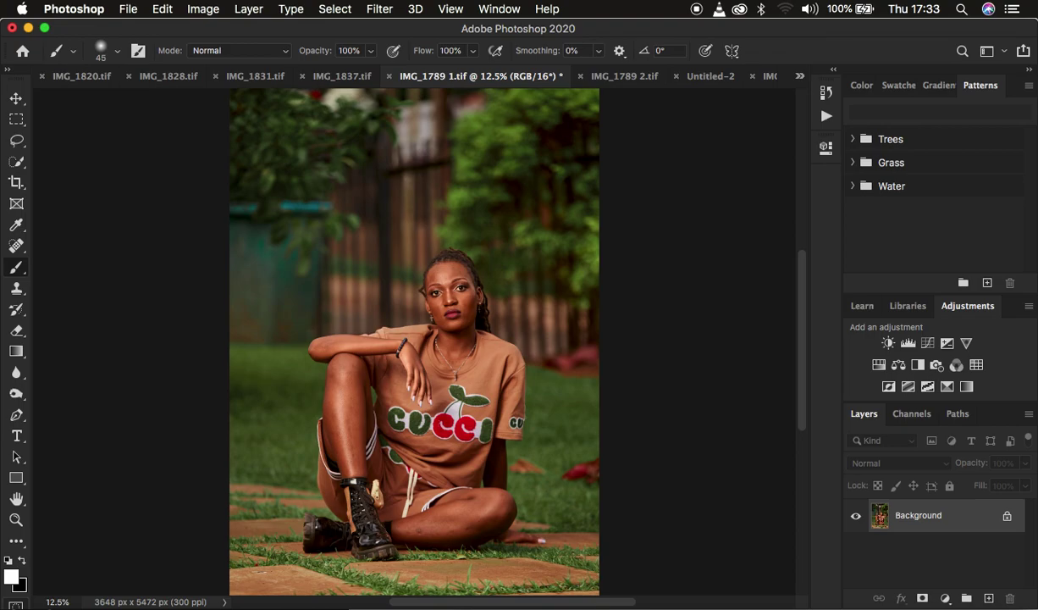
left_click(945, 598)
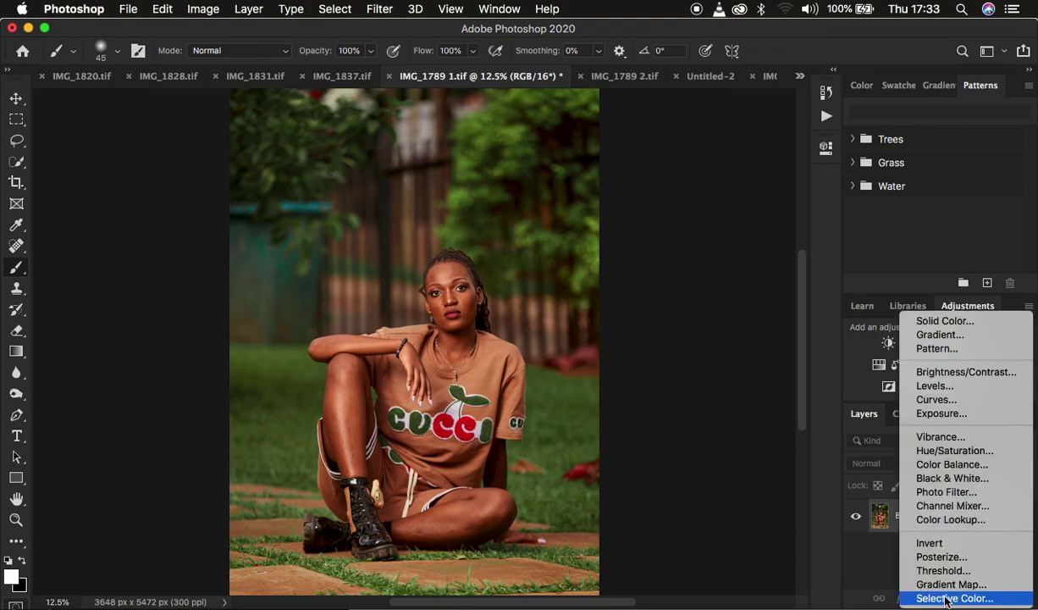
Step: Add a hidden Gradient Map 1 layer above Background and bring up its Gradient Editor
left_click(947, 585)
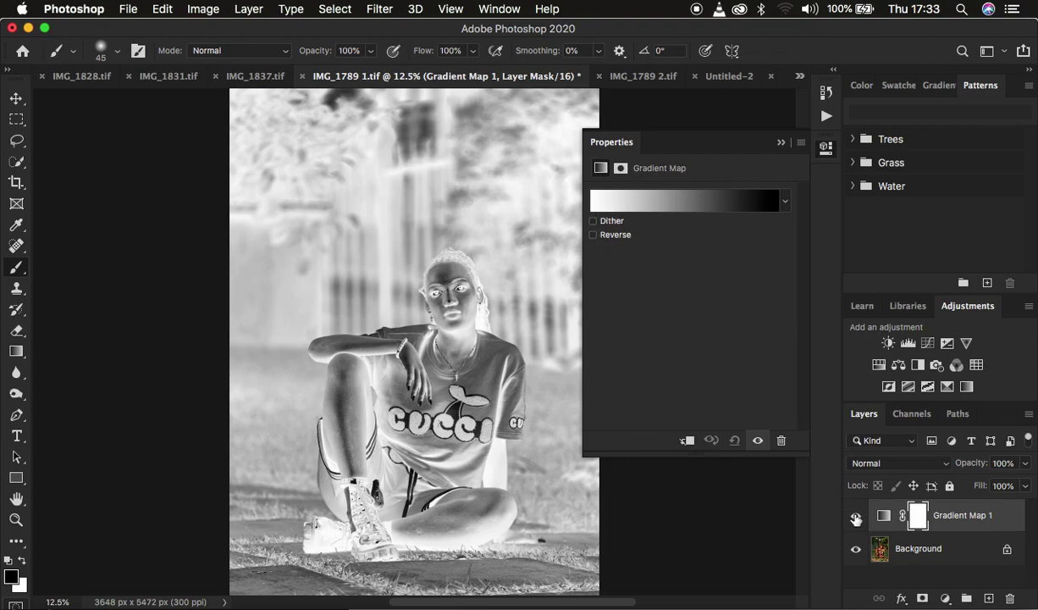
left_click(855, 516)
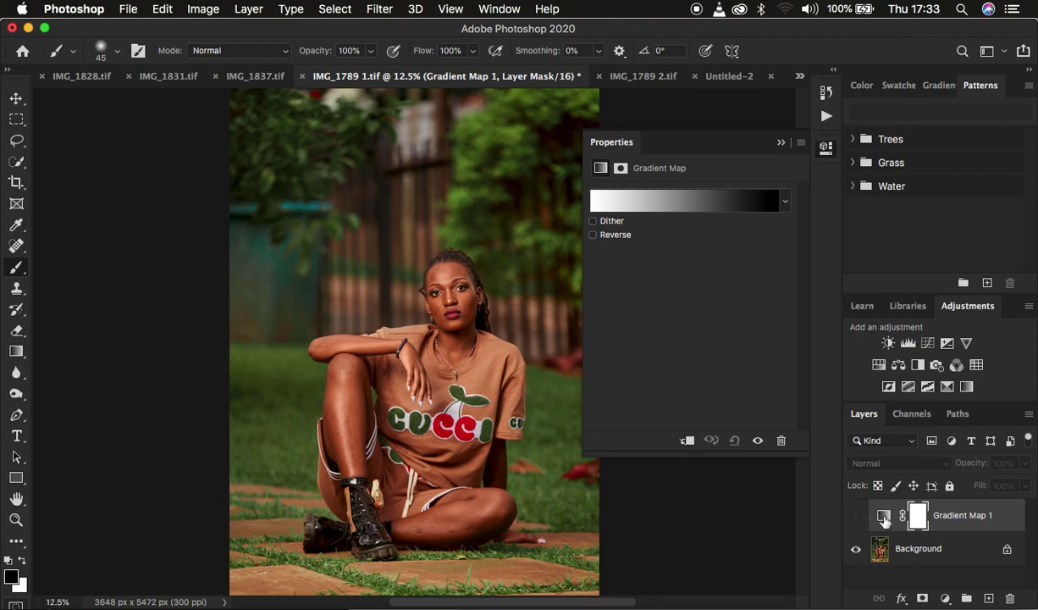
left_click(883, 517)
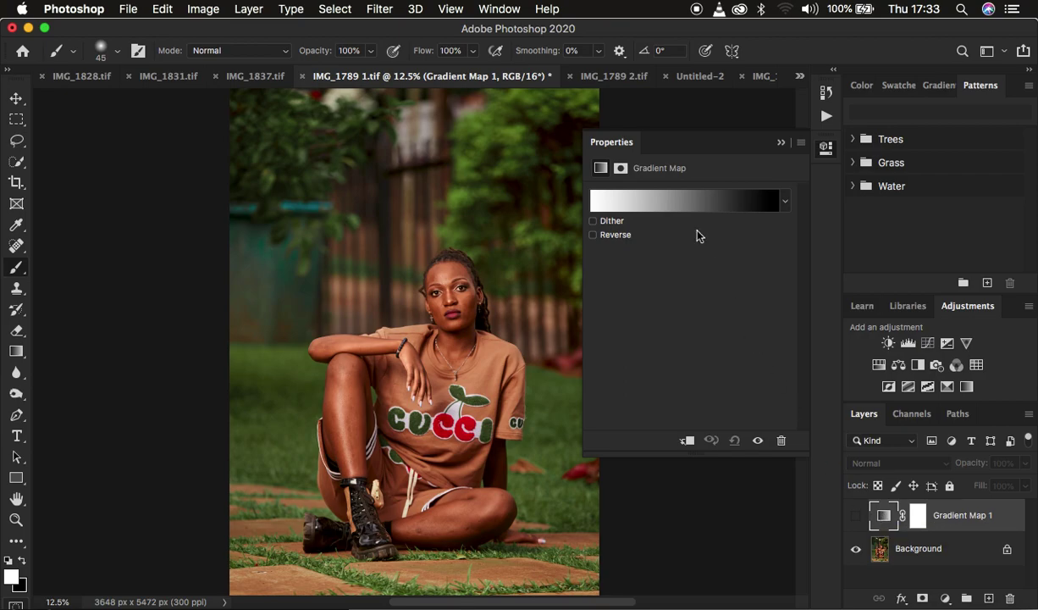
left_click(682, 206)
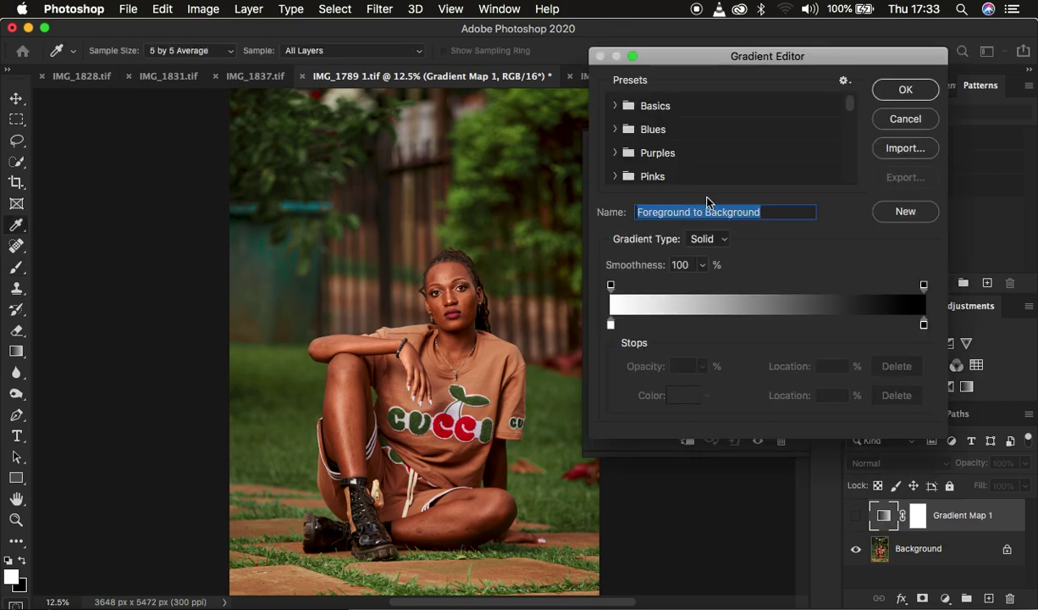
Step: Set the gradient's left colour stop to dark brown #4f2810, sampled from the neck skin
left_click_drag(739, 56, 751, 86)
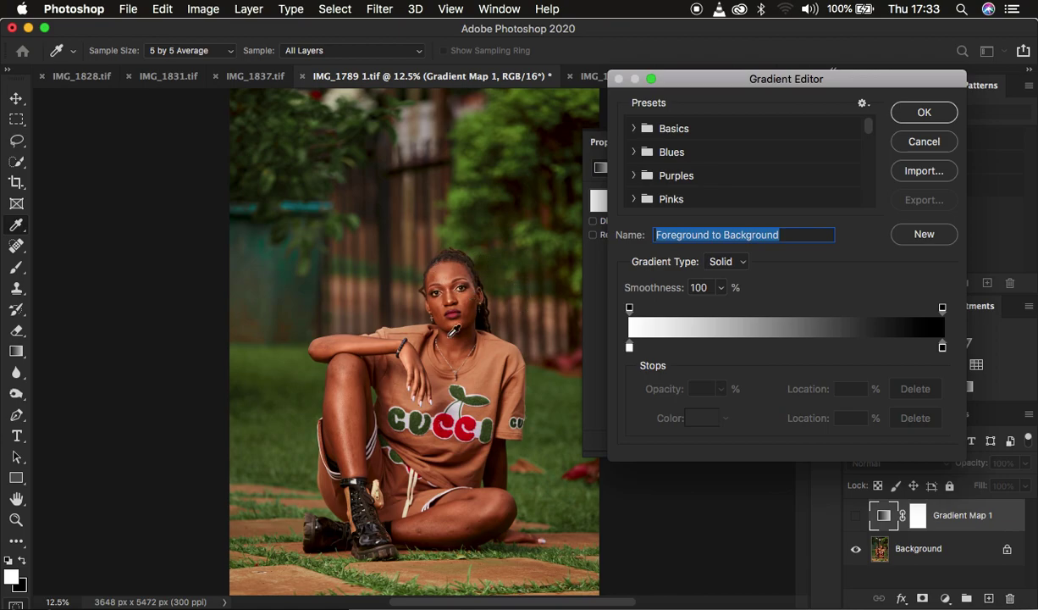
key("super+plus")
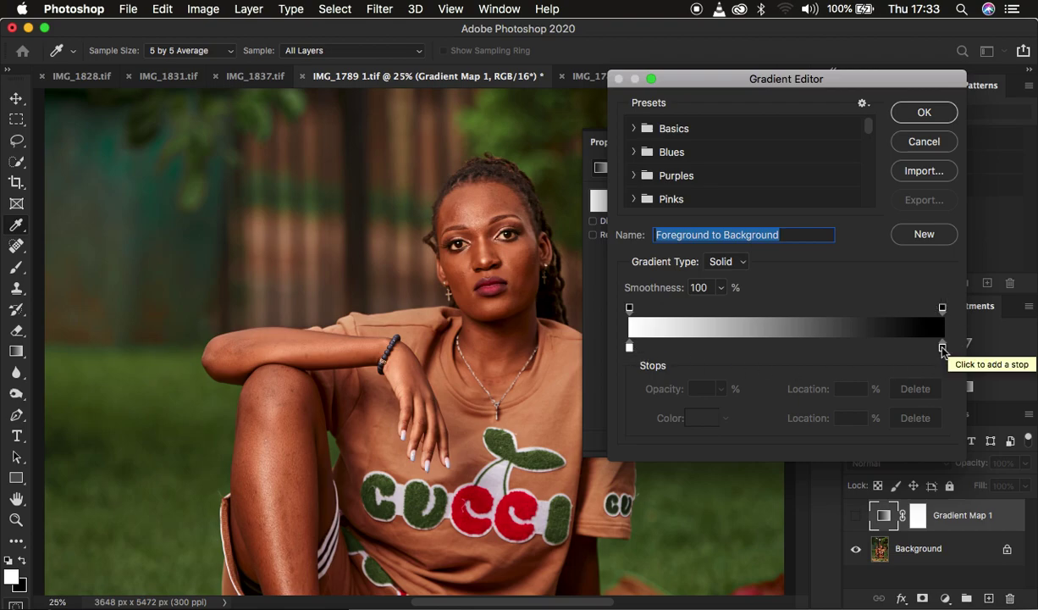
left_click(629, 347)
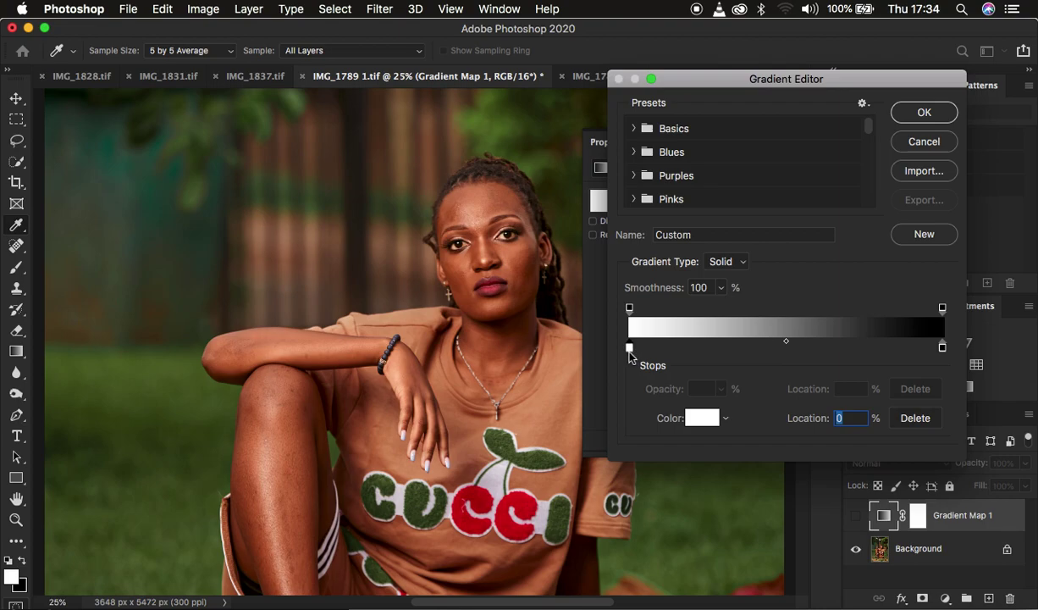
left_click(700, 418)
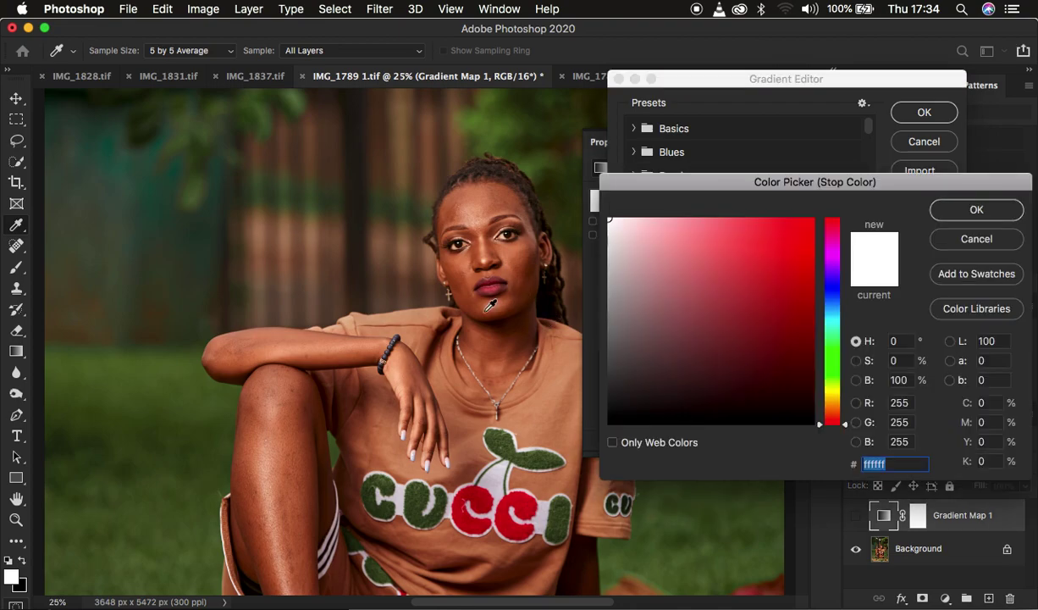
key("super+plus")
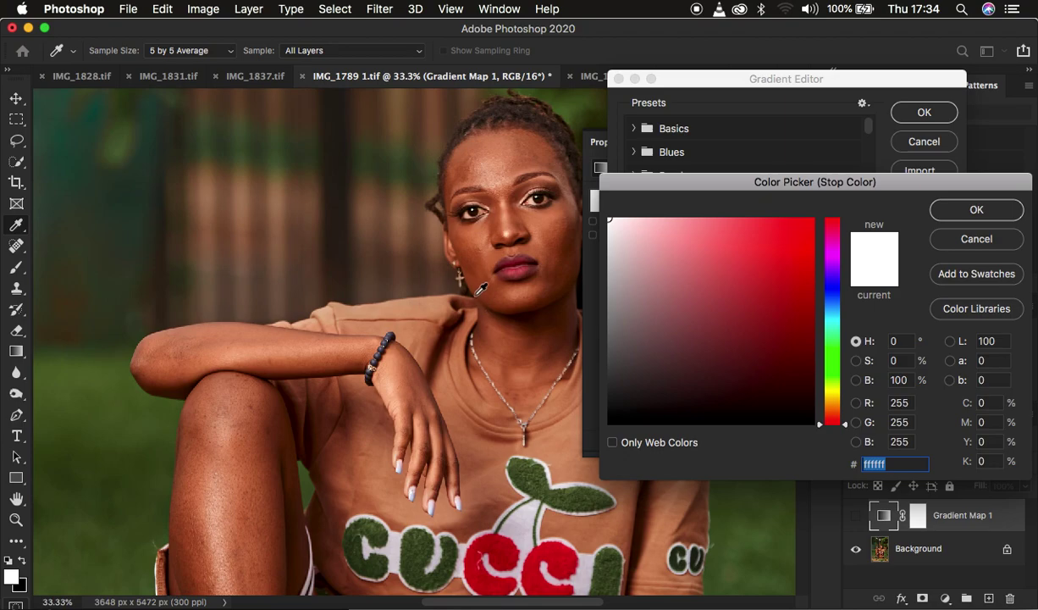
scroll(419, 230, "right", 2)
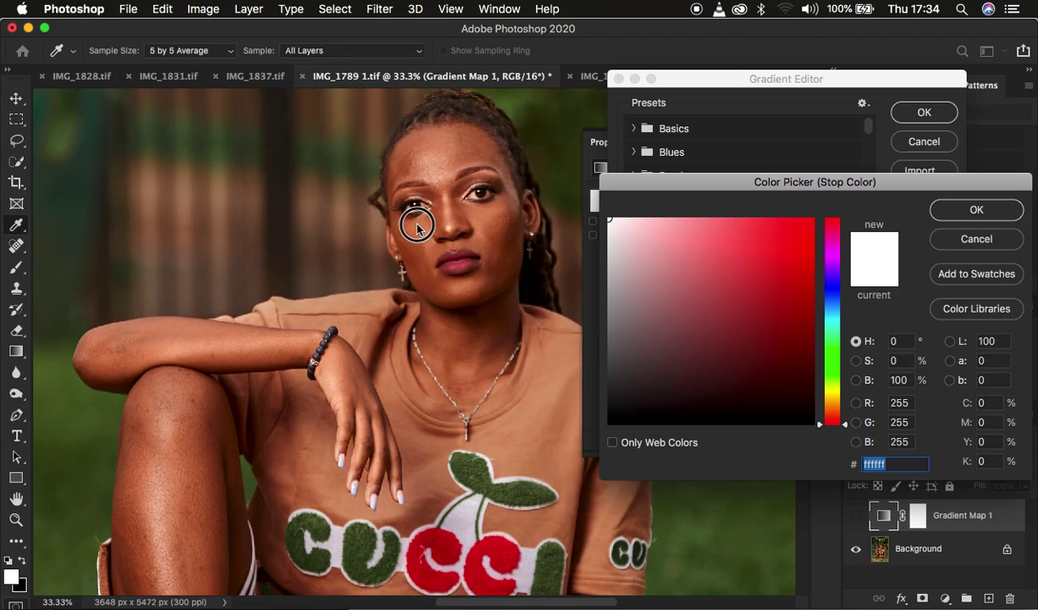
scroll(495, 224, "right", 2)
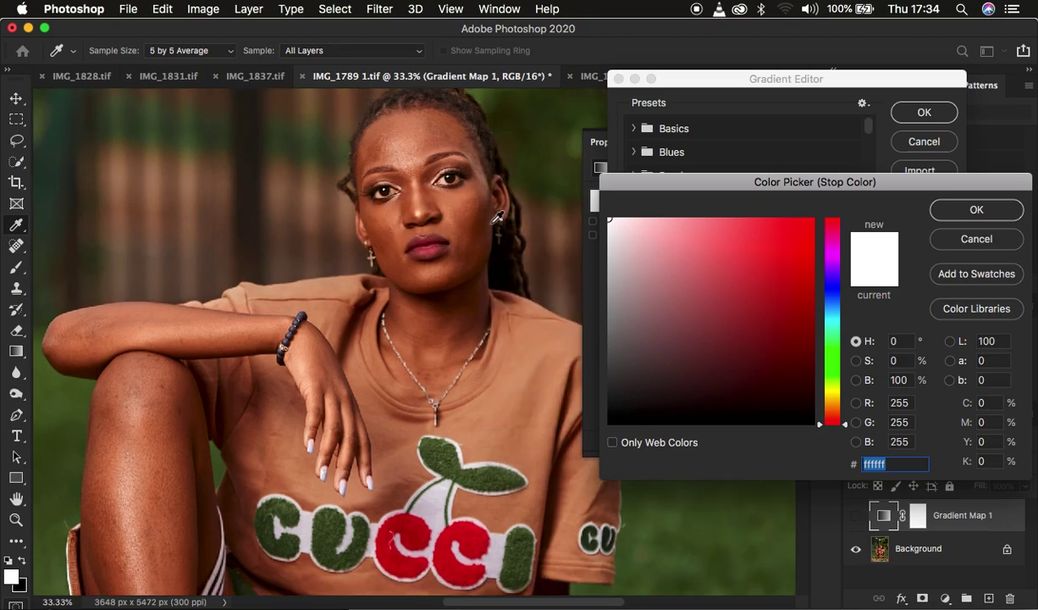
left_click(486, 218)
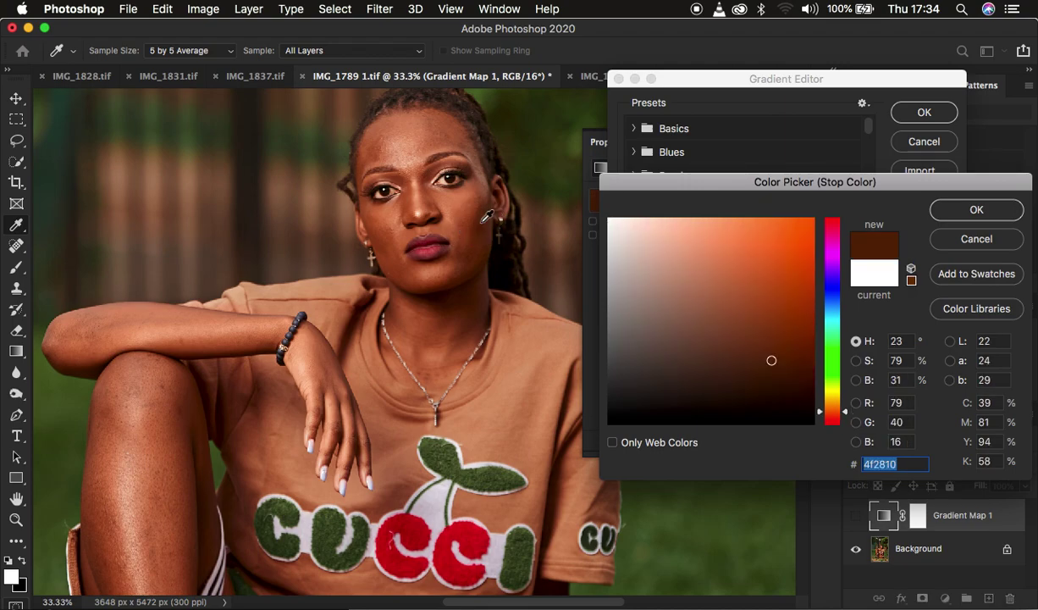
left_click(959, 212)
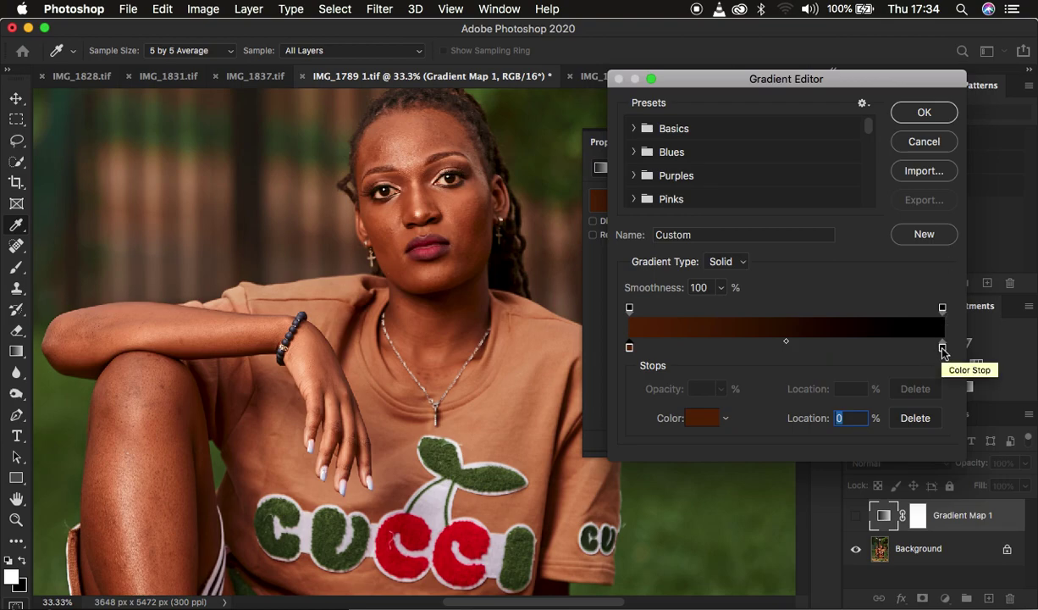
Step: Recolour the gradient's right stop with a mid skin tone sampled from the face
left_click(943, 348)
left_click(702, 417)
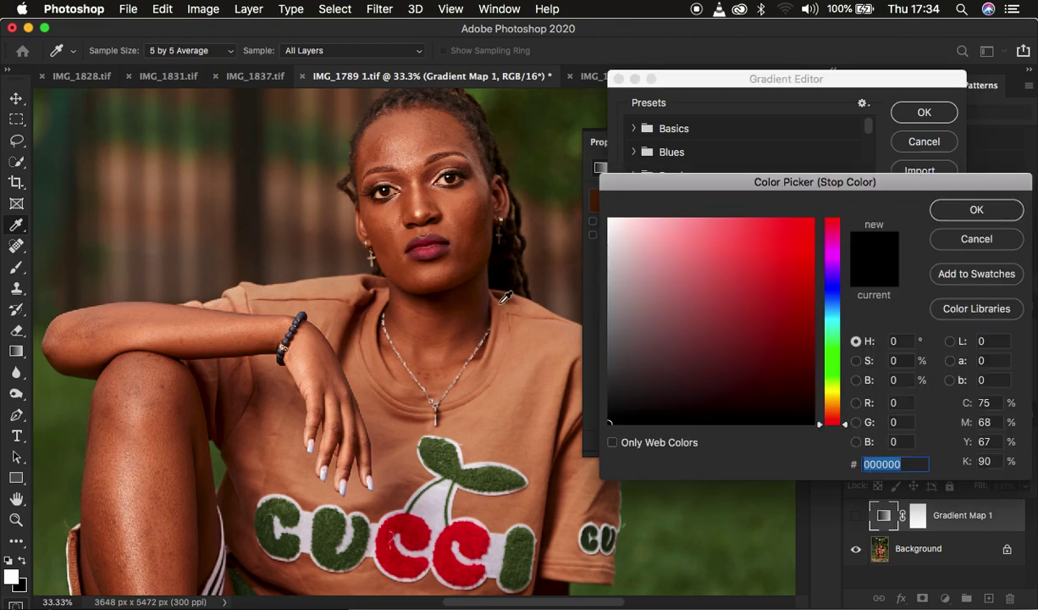
left_click(452, 202)
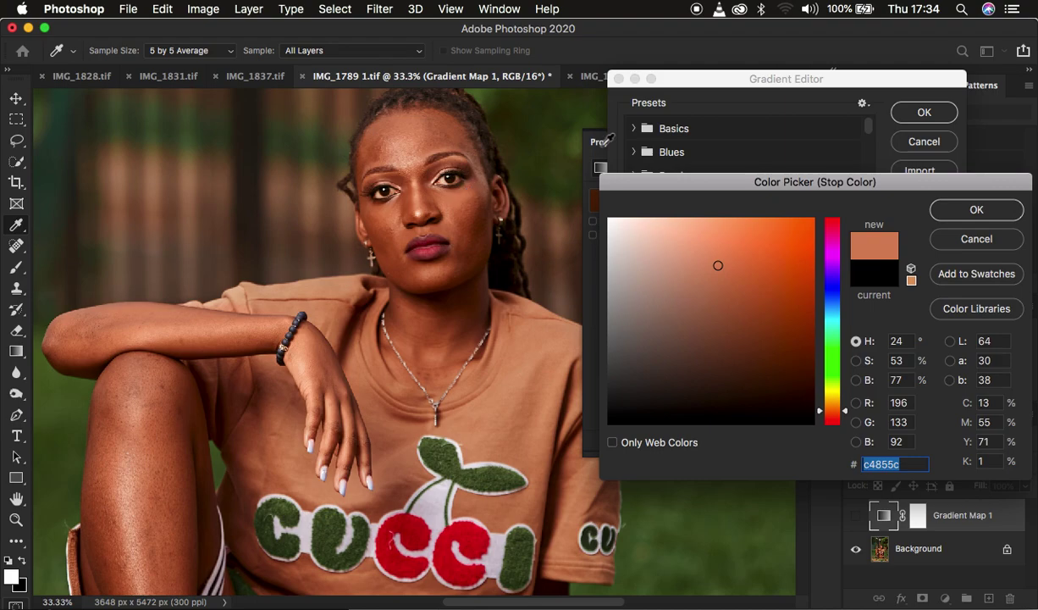
left_click(966, 210)
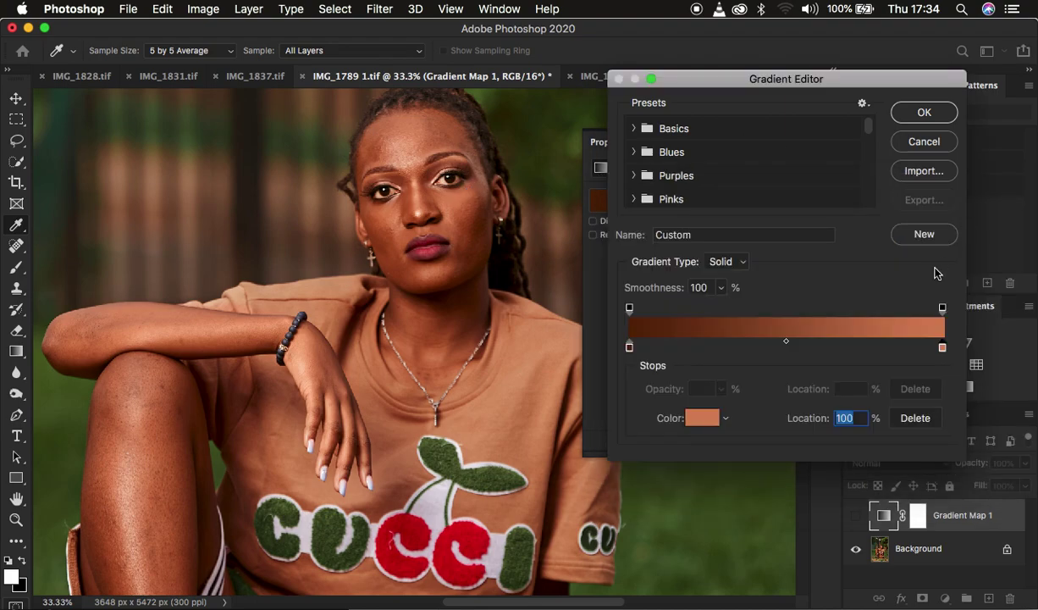
Step: Add a third colour stop set to skin tone a65f38, sampled between the eyes
left_click(791, 346)
left_click(707, 418)
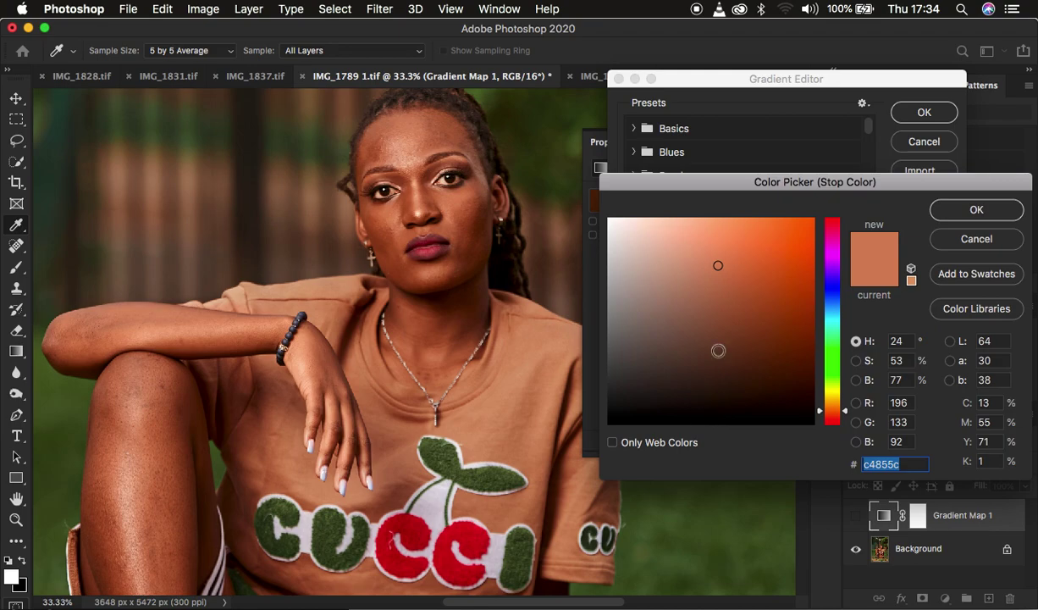
left_click(410, 201)
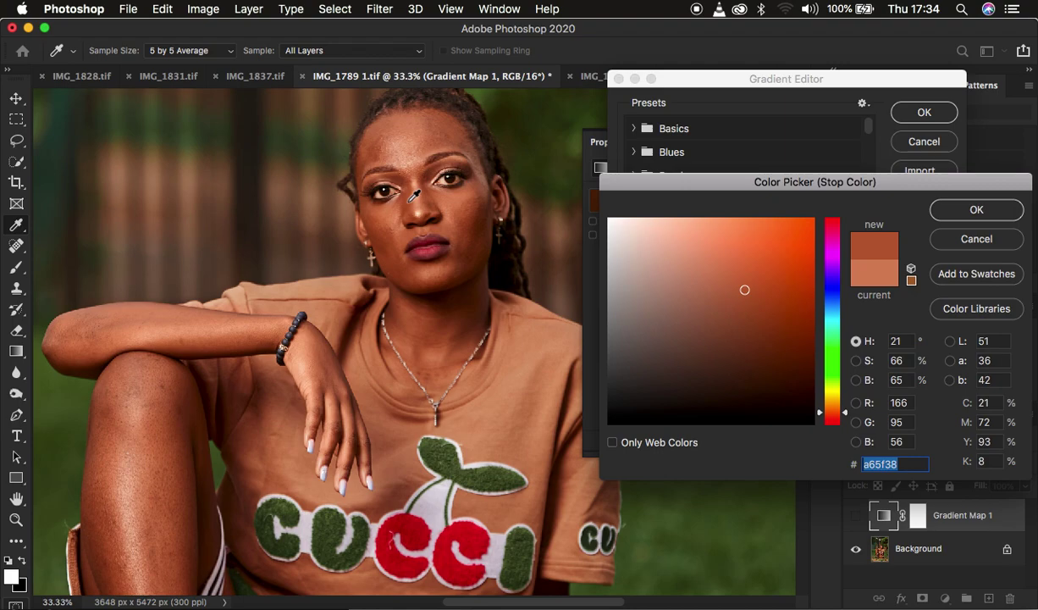
left_click(978, 209)
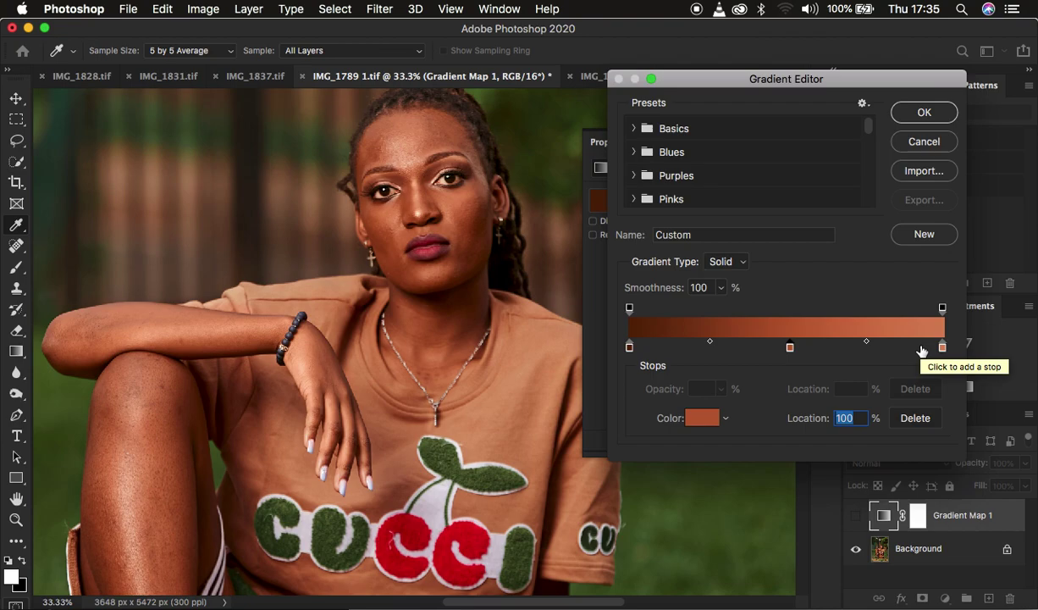
left_click_drag(867, 127, 876, 252)
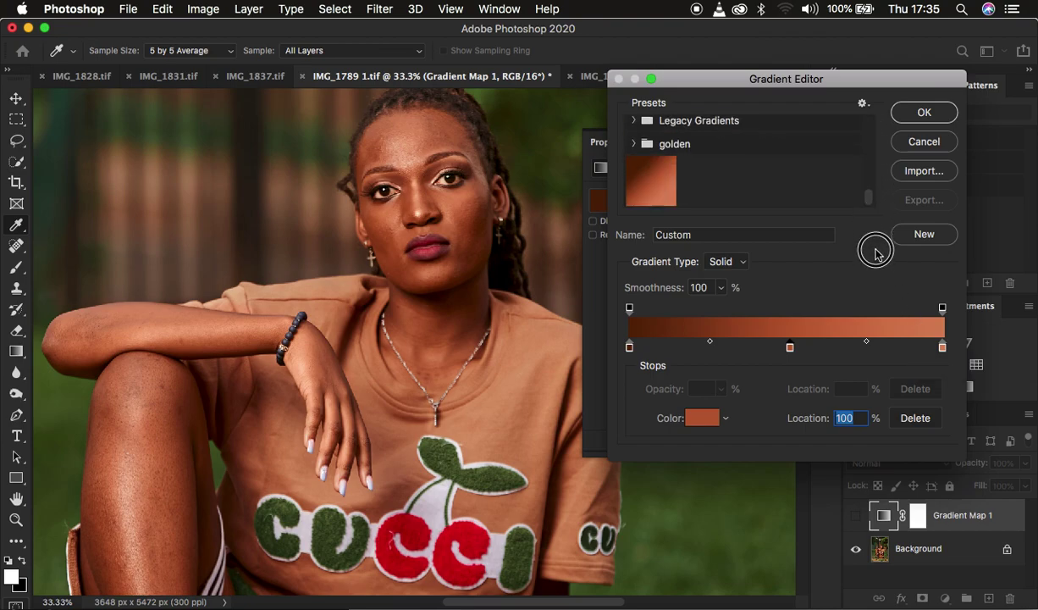
Step: Save the brown-to-copper gradient as a new preset and apply it to Gradient Map 1
left_click(921, 236)
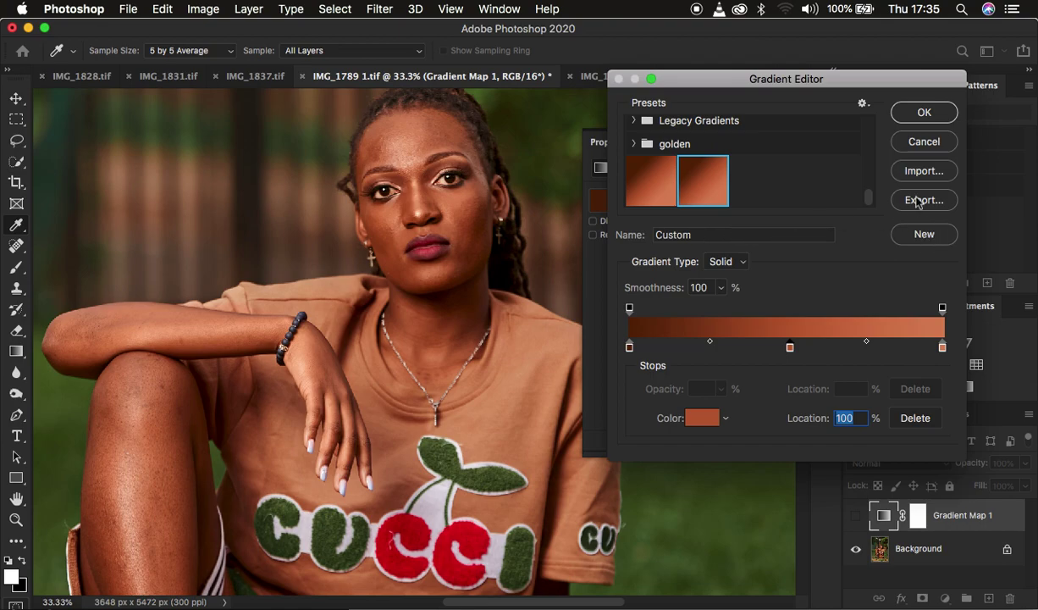
left_click(922, 112)
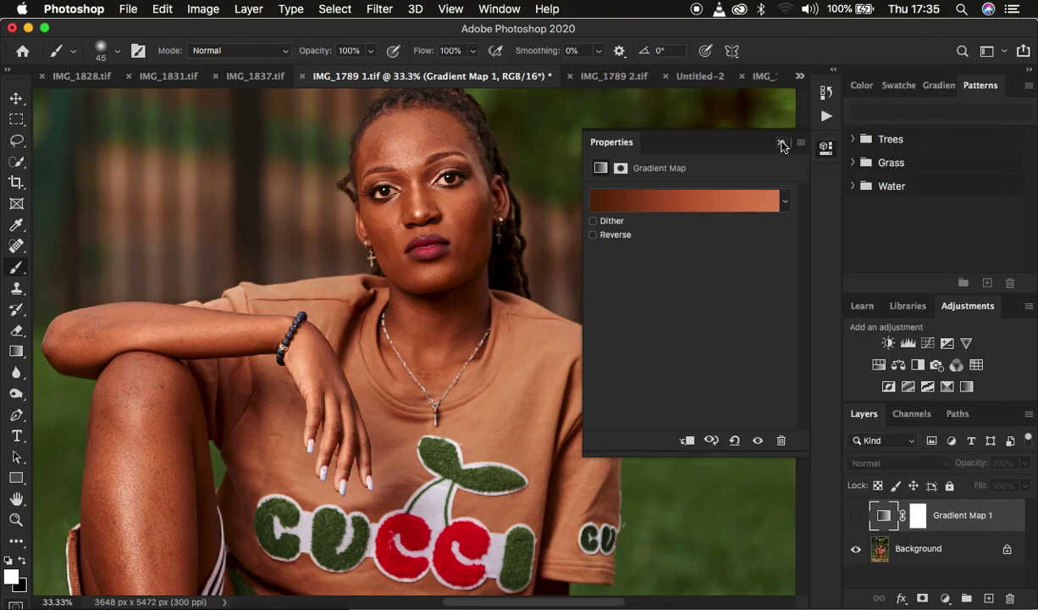
left_click(782, 144)
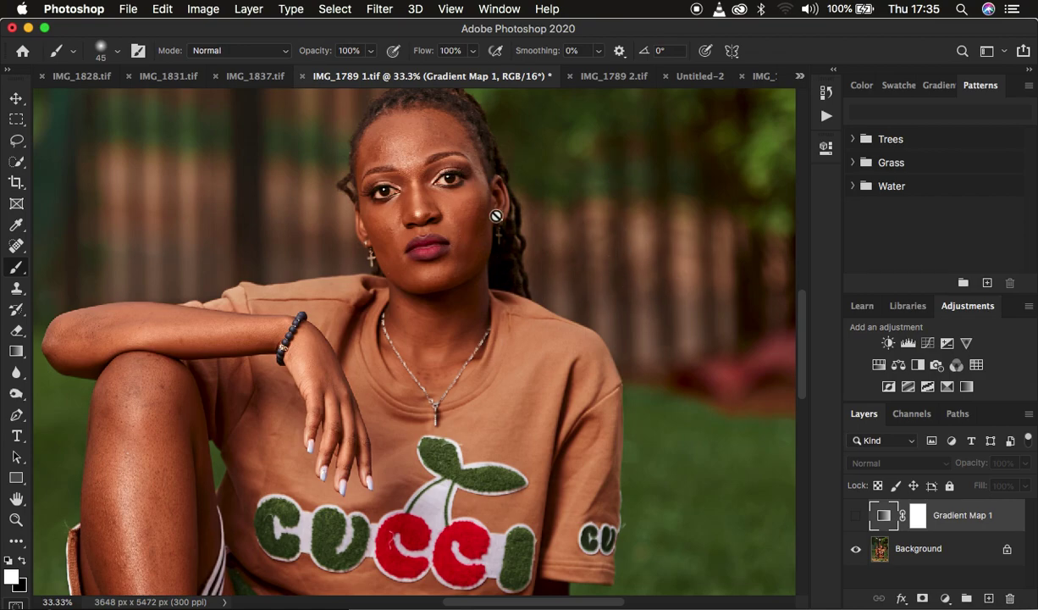
Step: In IMG_1789 2.tif, add a Gradient Map layer using the saved brown-to-copper preset
left_click(614, 76)
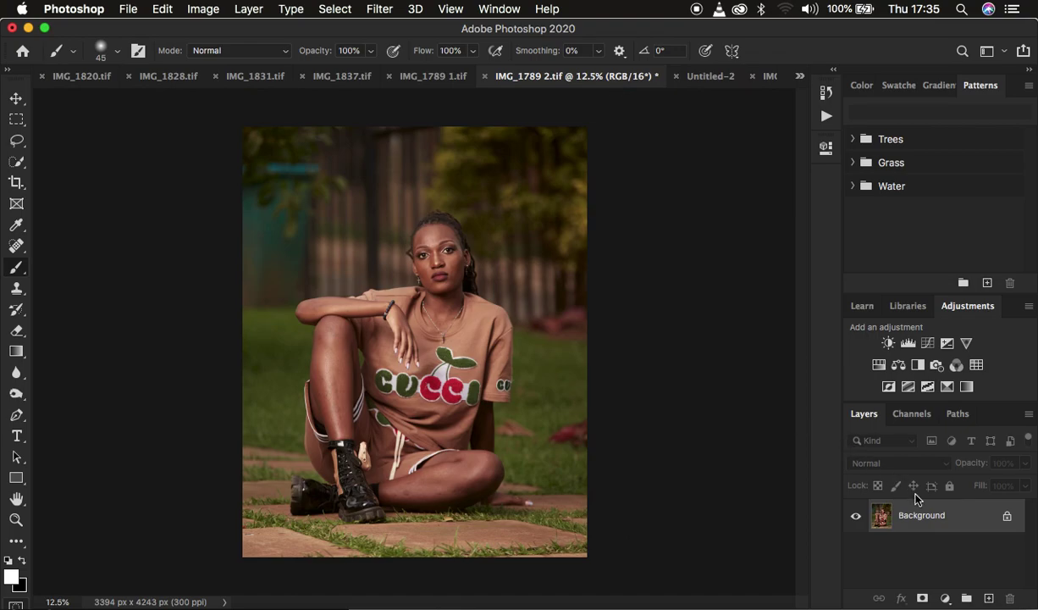
left_click(944, 598)
left_click(947, 584)
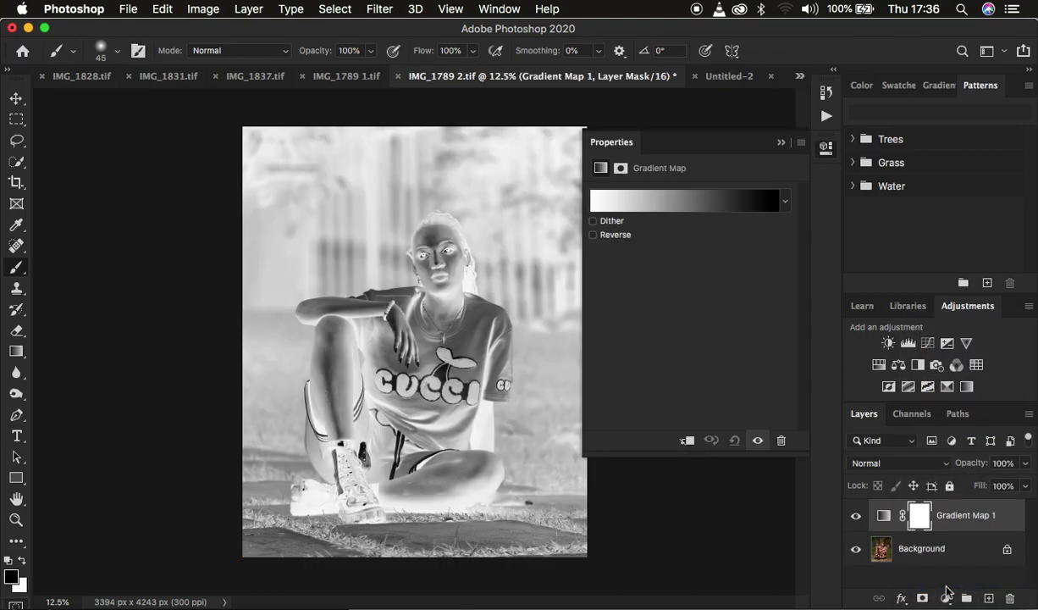
left_click(675, 204)
scroll(778, 172, "down", 10)
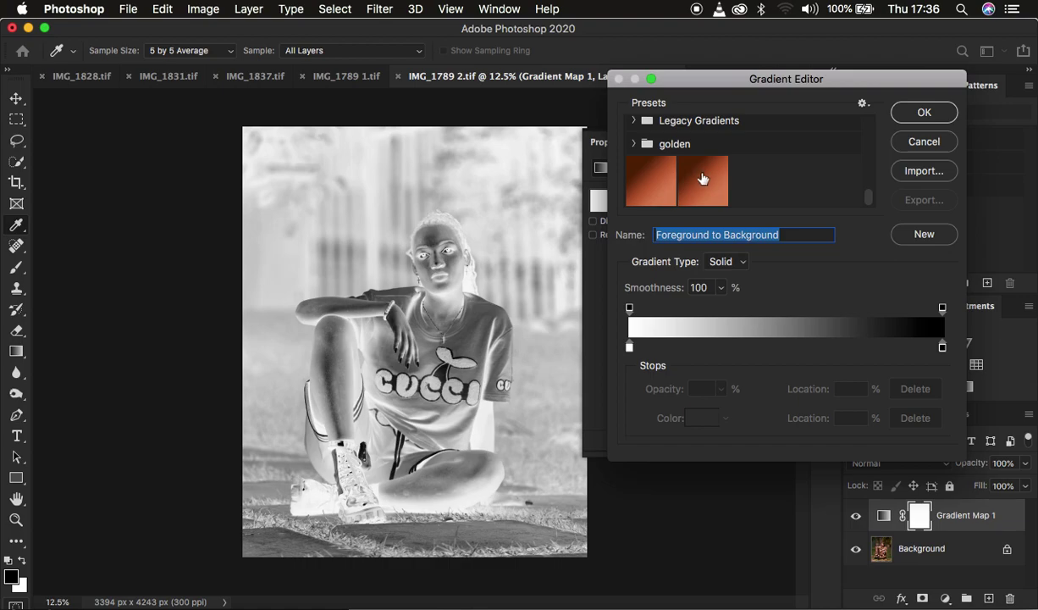
left_click(700, 172)
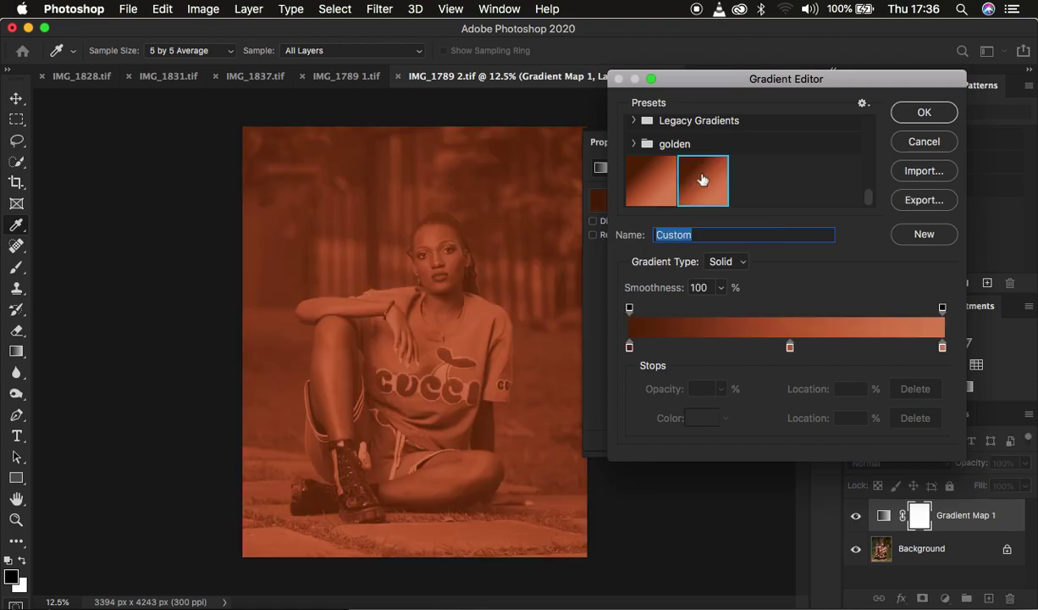
left_click(918, 115)
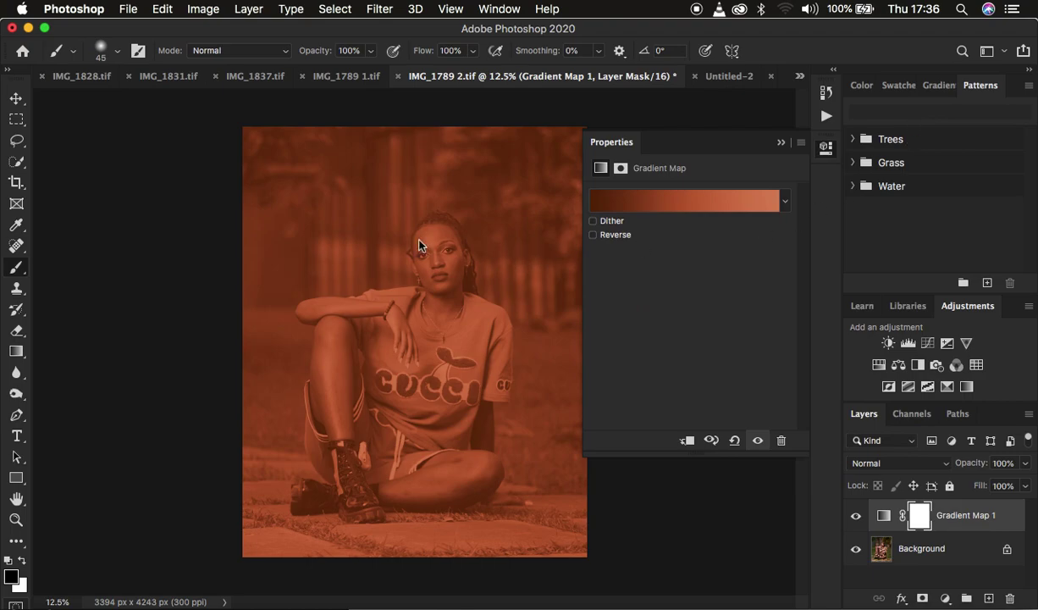
left_click(780, 141)
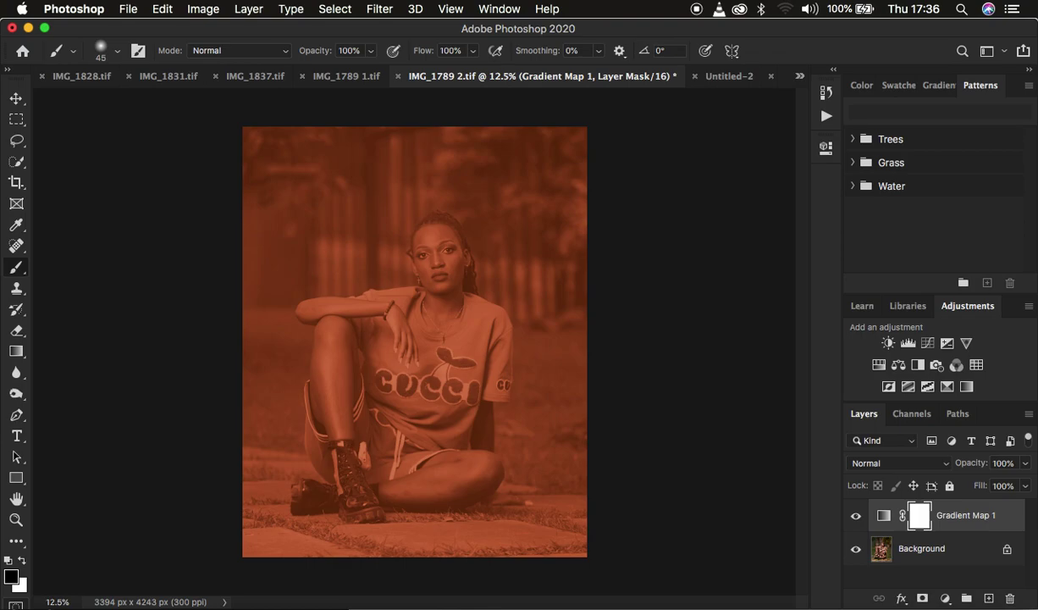
Step: Set Gradient Map 1's blend mode to Soft Light and invert its mask to solid black
left_click(877, 464)
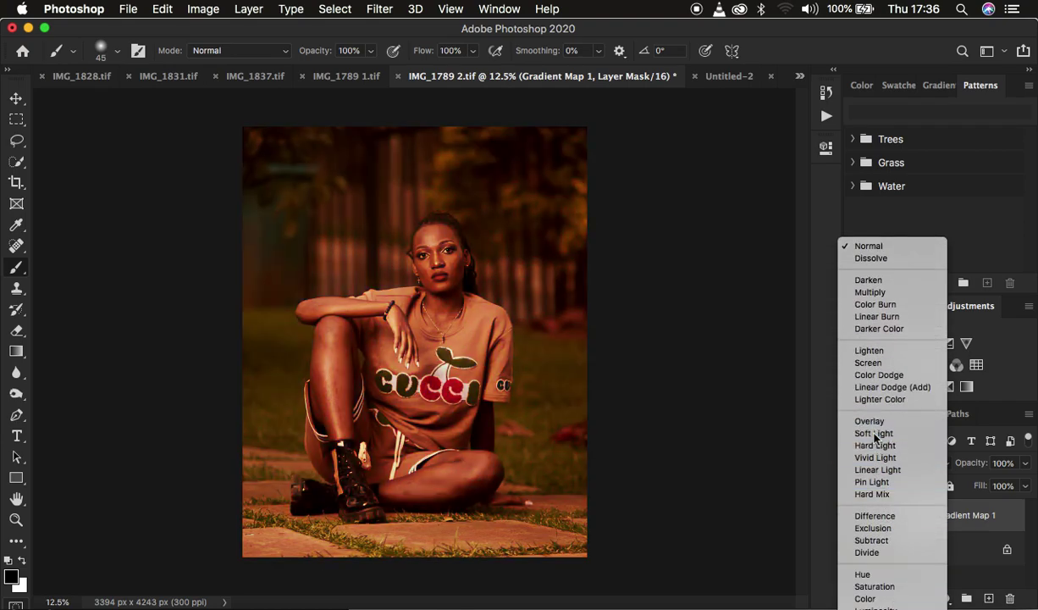
left_click(874, 434)
left_click(880, 463)
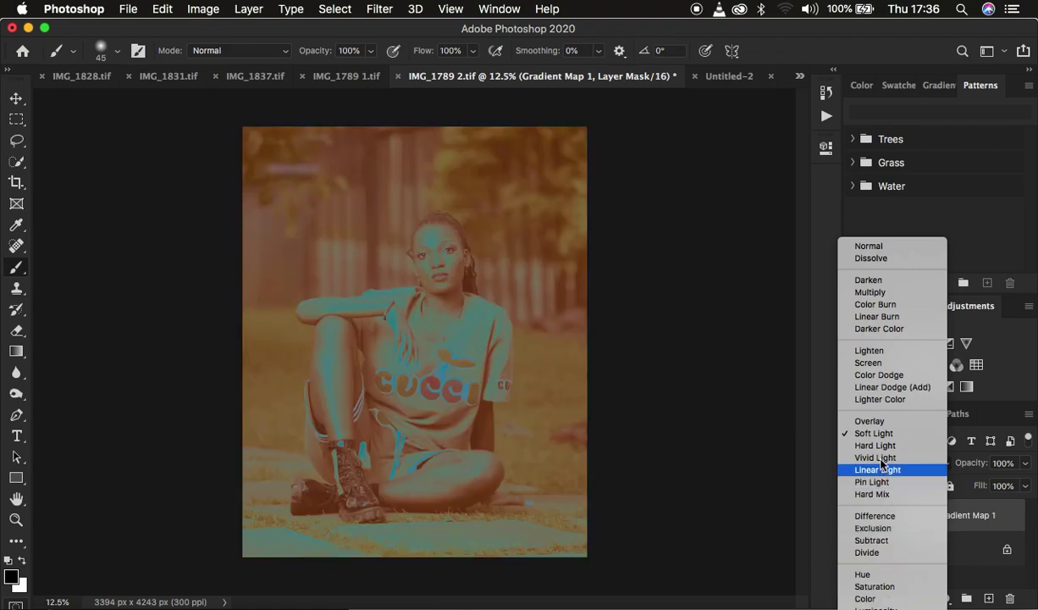
left_click(875, 433)
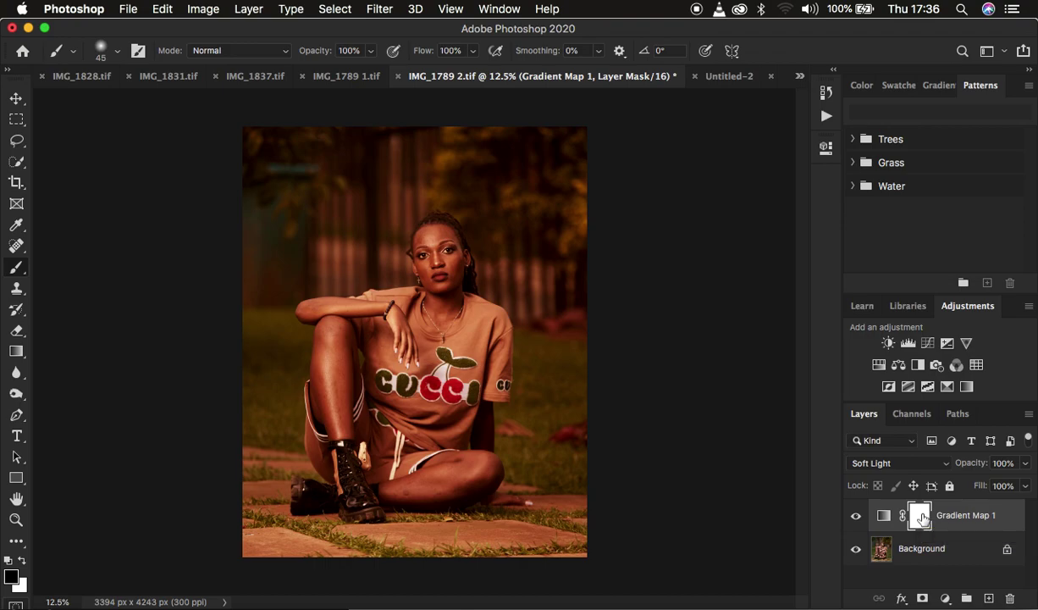
key("super+i")
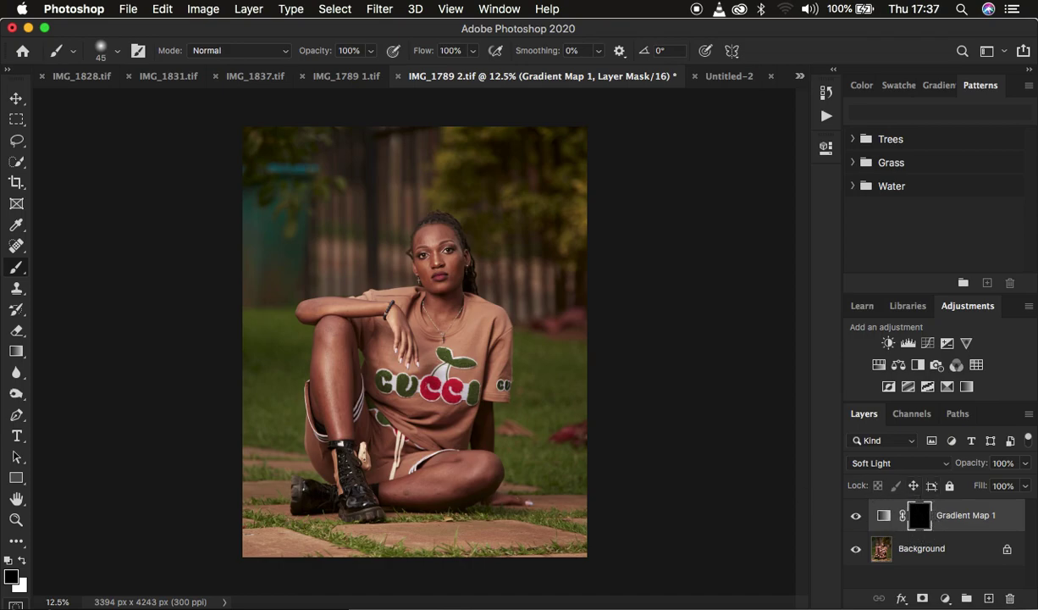
Step: Switch to the Brush Tool and check the Soft Round preset's size and hardness
right_click(17, 269)
left_click(70, 264)
left_click(73, 51)
left_click(117, 52)
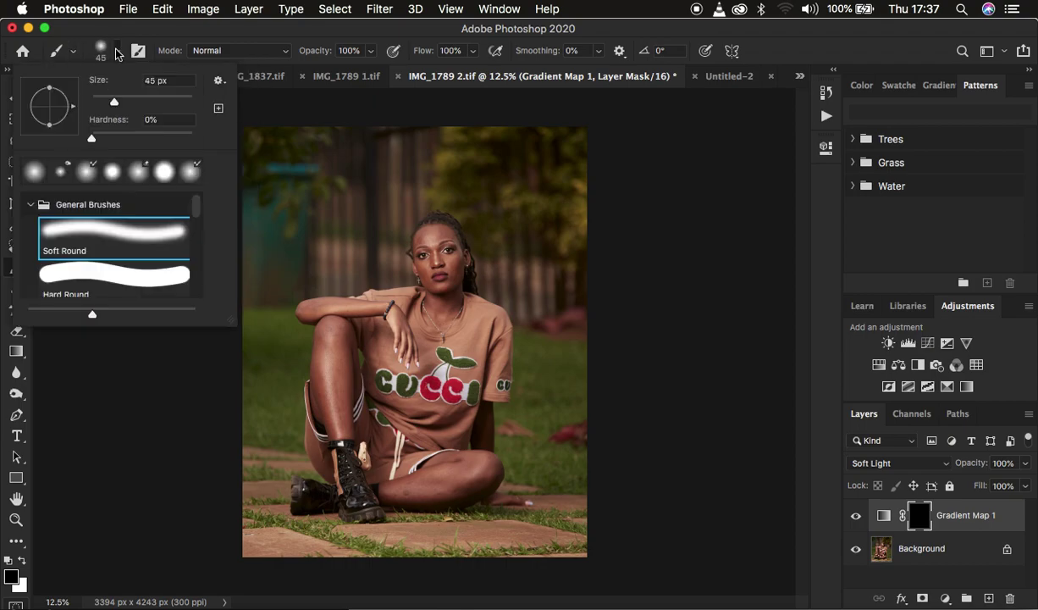
left_click(117, 51)
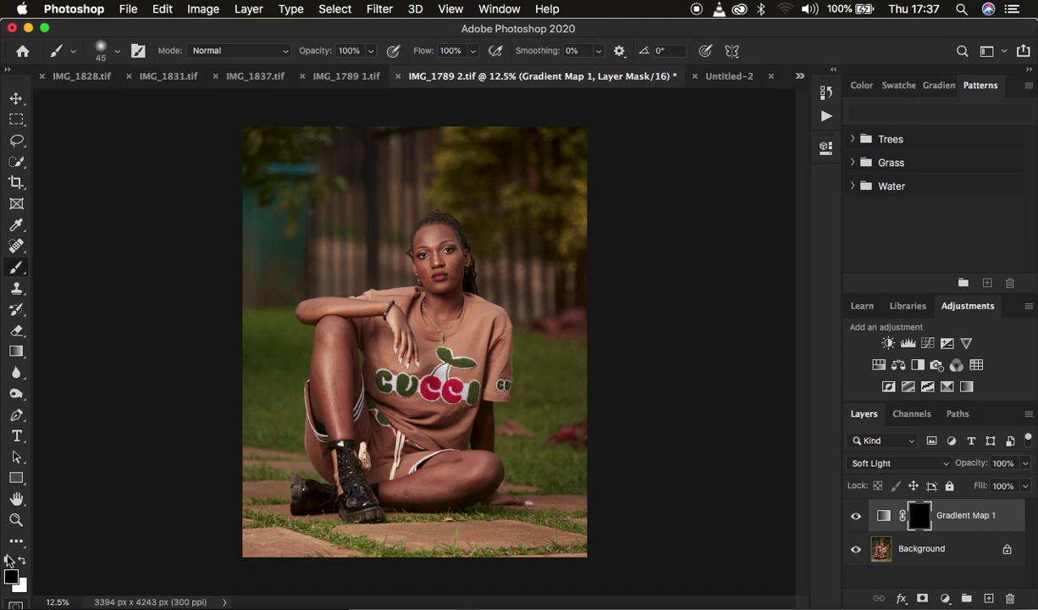
Step: Make white the foreground painting colour
key("x")
key("x")
key("x")
key("x")
key("x")
key("x")
key("x")
key("x")
key("x")
left_click(21, 559)
left_click(21, 560)
left_click(22, 560)
left_click(22, 560)
left_click(21, 560)
left_click(21, 560)
left_click(22, 559)
left_click(21, 560)
Step: Paint white on the mask over the face, raised arm, thigh, knee, chin and neck
left_click(8, 559)
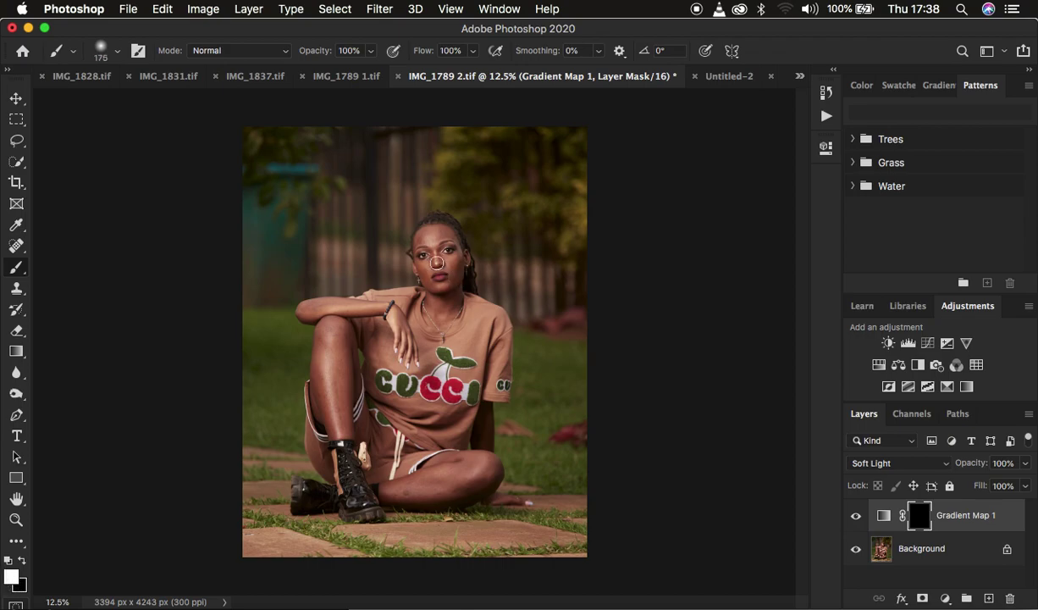
mouse_move(422, 239)
left_mouse_down()
mouse_move(430, 240)
mouse_move(437, 267)
mouse_move(445, 259)
mouse_move(422, 235)
mouse_move(434, 261)
mouse_move(438, 231)
mouse_move(454, 258)
mouse_move(424, 320)
mouse_move(449, 315)
mouse_move(443, 283)
mouse_move(453, 302)
mouse_move(432, 325)
mouse_move(440, 277)
mouse_move(433, 287)
mouse_move(416, 264)
mouse_move(424, 274)
mouse_move(434, 234)
mouse_move(454, 269)
mouse_move(447, 237)
mouse_move(464, 257)
mouse_move(435, 228)
mouse_move(422, 236)
mouse_move(462, 258)
mouse_move(364, 292)
left_mouse_up()
mouse_move(308, 314)
left_mouse_down()
mouse_move(390, 311)
mouse_move(407, 349)
mouse_move(392, 323)
mouse_move(363, 306)
mouse_move(302, 308)
mouse_move(328, 322)
mouse_move(338, 425)
mouse_move(333, 319)
mouse_move(307, 311)
mouse_move(351, 305)
mouse_move(303, 307)
mouse_move(391, 304)
mouse_move(409, 346)
left_mouse_up()
key("bracketright")
key("bracketleft")
key("bracketleft")
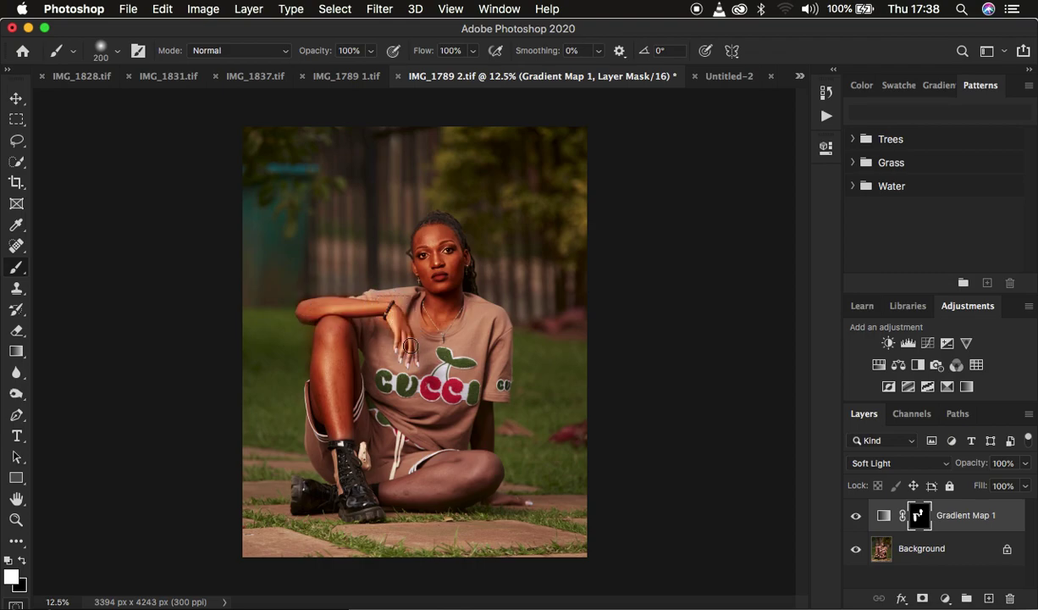
mouse_move(473, 465)
left_mouse_down()
mouse_move(390, 495)
mouse_move(461, 490)
mouse_move(462, 478)
mouse_move(430, 467)
mouse_move(453, 455)
mouse_move(481, 457)
mouse_move(482, 477)
mouse_move(472, 467)
mouse_move(455, 472)
mouse_move(491, 461)
mouse_move(474, 484)
mouse_move(394, 499)
mouse_move(465, 484)
mouse_move(486, 415)
mouse_move(491, 496)
mouse_move(522, 498)
mouse_move(497, 495)
mouse_move(475, 473)
mouse_move(421, 494)
mouse_move(369, 468)
left_mouse_up()
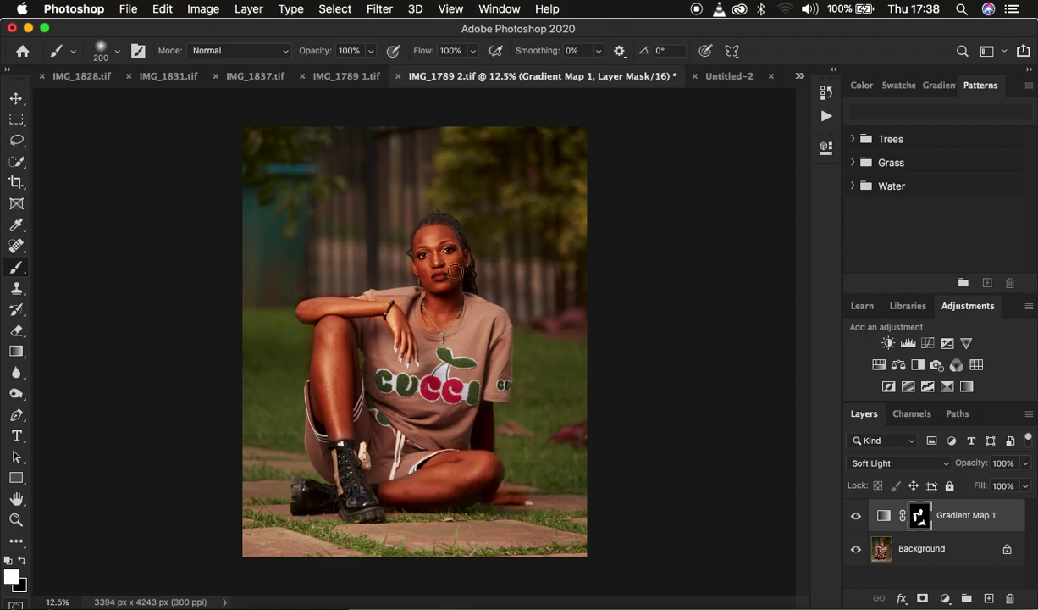
mouse_move(449, 281)
left_mouse_down()
mouse_move(444, 320)
mouse_move(454, 317)
mouse_move(435, 327)
mouse_move(444, 260)
left_mouse_up()
key("super+plus")
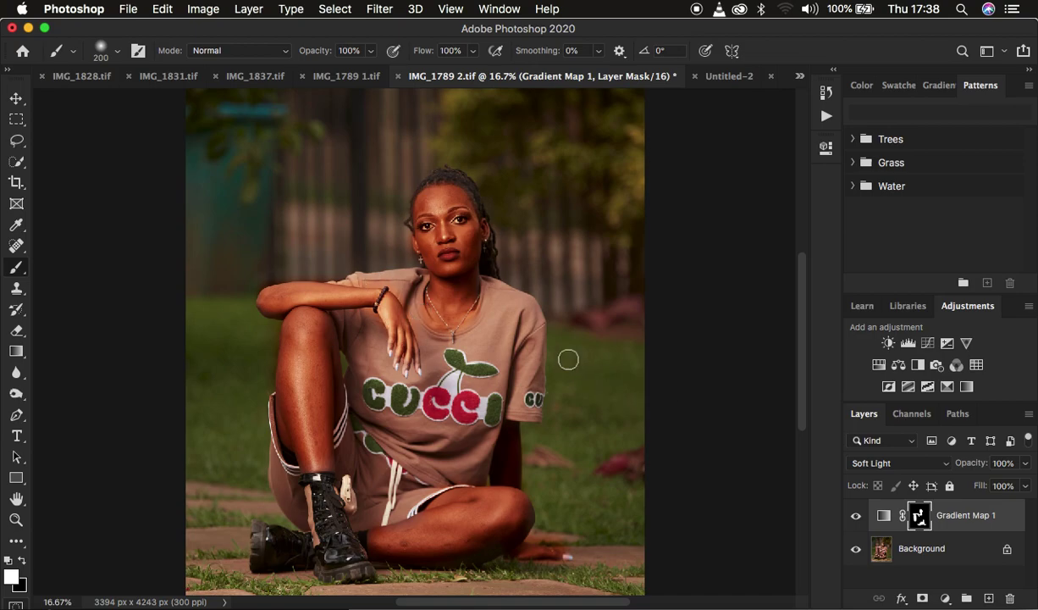
Step: Mask out warm spill on the background beside the arm and the grass by the knee
left_click(23, 562)
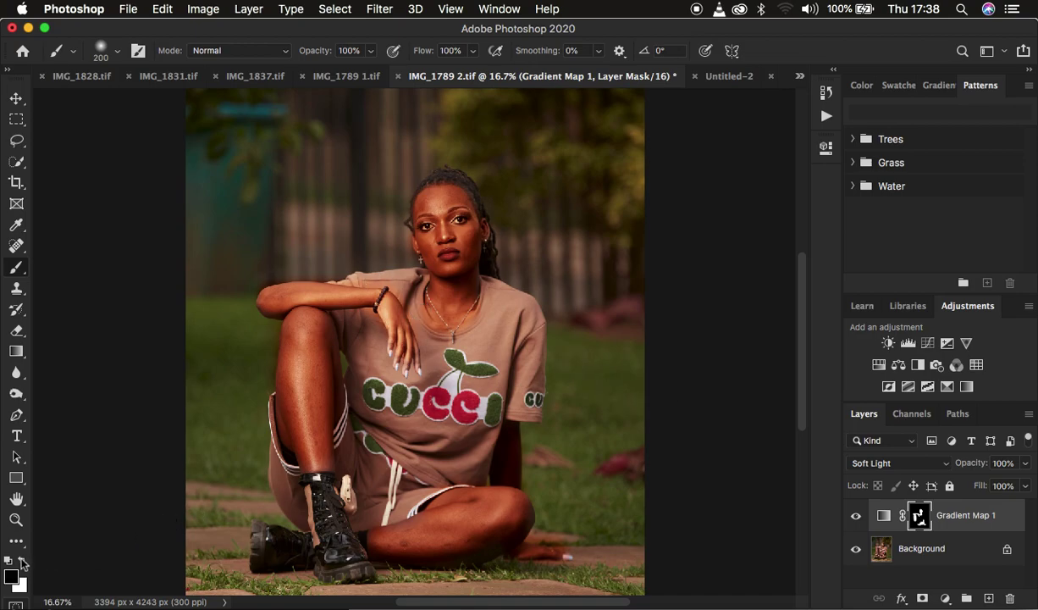
key("bracketleft")
mouse_move(284, 270)
left_mouse_down()
mouse_move(255, 280)
mouse_move(340, 268)
mouse_move(287, 269)
mouse_move(246, 293)
left_mouse_up()
mouse_move(558, 463)
left_mouse_down()
mouse_move(535, 453)
mouse_move(551, 521)
mouse_move(535, 536)
mouse_move(549, 533)
mouse_move(531, 532)
mouse_move(572, 542)
mouse_move(542, 524)
mouse_move(534, 457)
left_mouse_up()
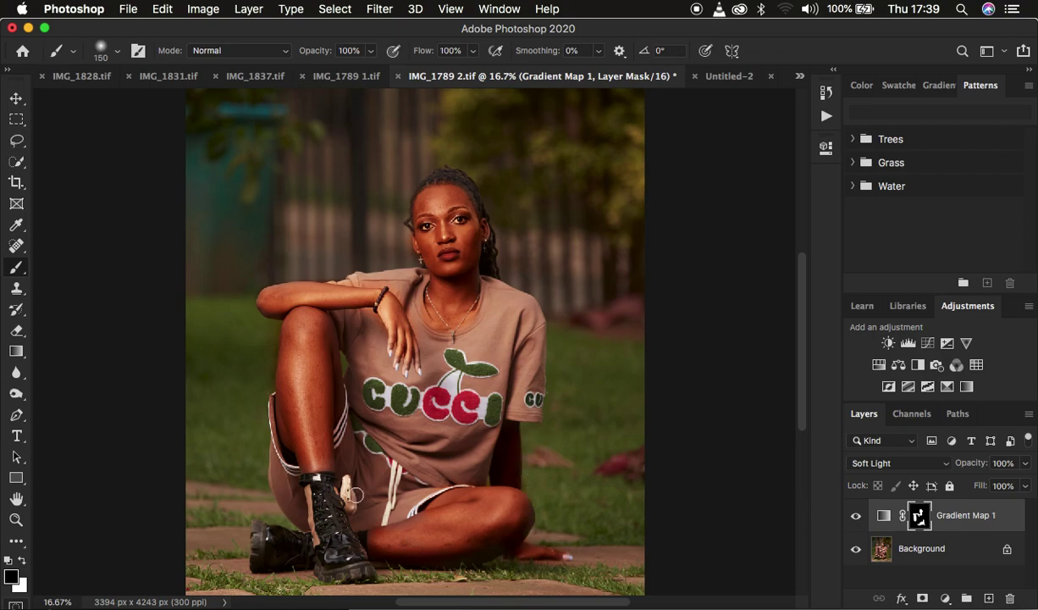
Step: Paint white to warm the shin, wrist, hand, elbow and lower leg, trimming wrist spill
key("x")
mouse_move(325, 464)
left_mouse_down()
mouse_move(298, 447)
mouse_move(319, 446)
mouse_move(309, 428)
mouse_move(308, 331)
left_mouse_up()
key("x")
mouse_move(347, 309)
left_mouse_down()
mouse_move(365, 292)
mouse_move(371, 318)
mouse_move(362, 273)
mouse_move(337, 273)
mouse_move(401, 293)
left_mouse_up()
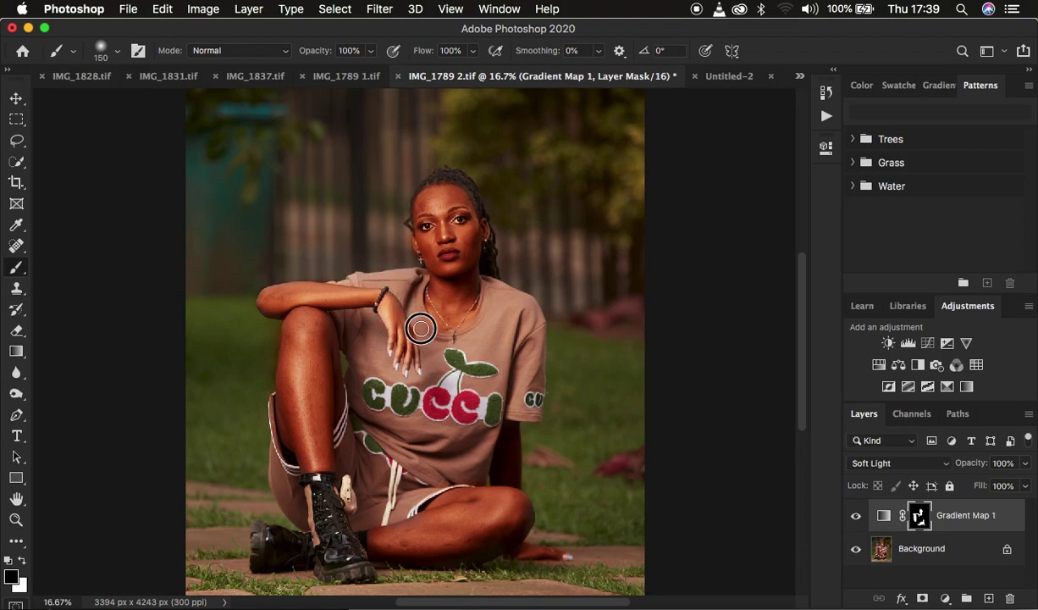
key("x")
mouse_move(399, 336)
left_mouse_down()
mouse_move(384, 303)
mouse_move(406, 356)
left_mouse_up()
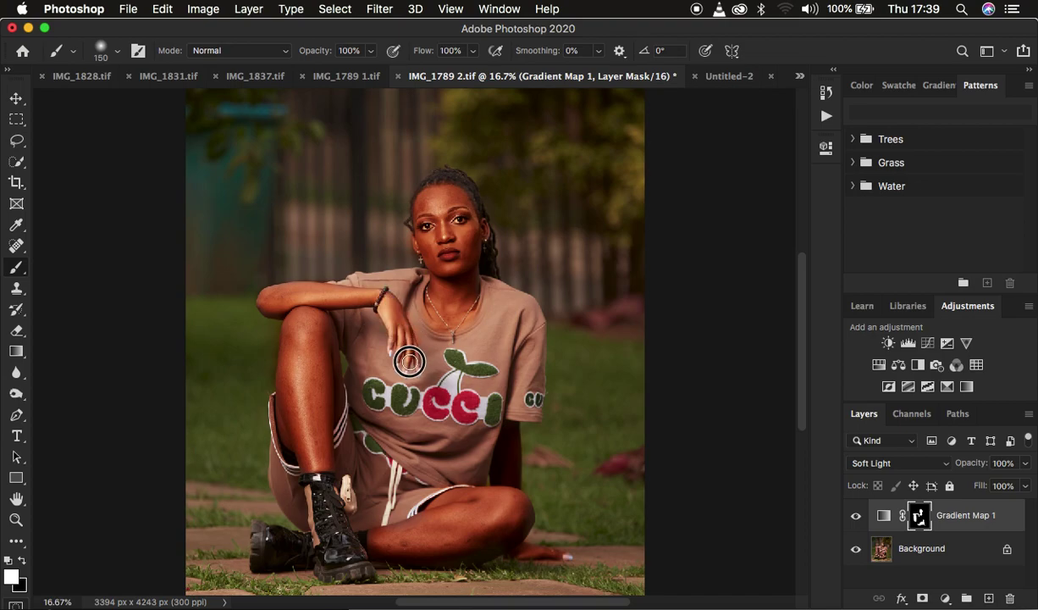
left_click_drag(266, 296, 274, 299)
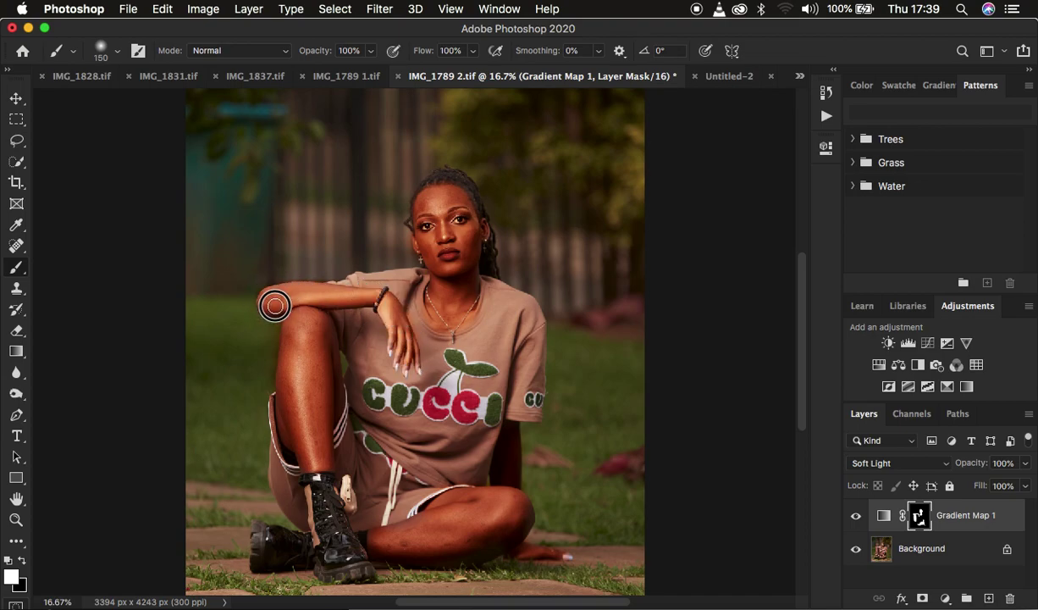
mouse_move(444, 478)
left_mouse_down()
mouse_move(415, 525)
mouse_move(381, 550)
mouse_move(511, 511)
left_mouse_up()
key("super+minus")
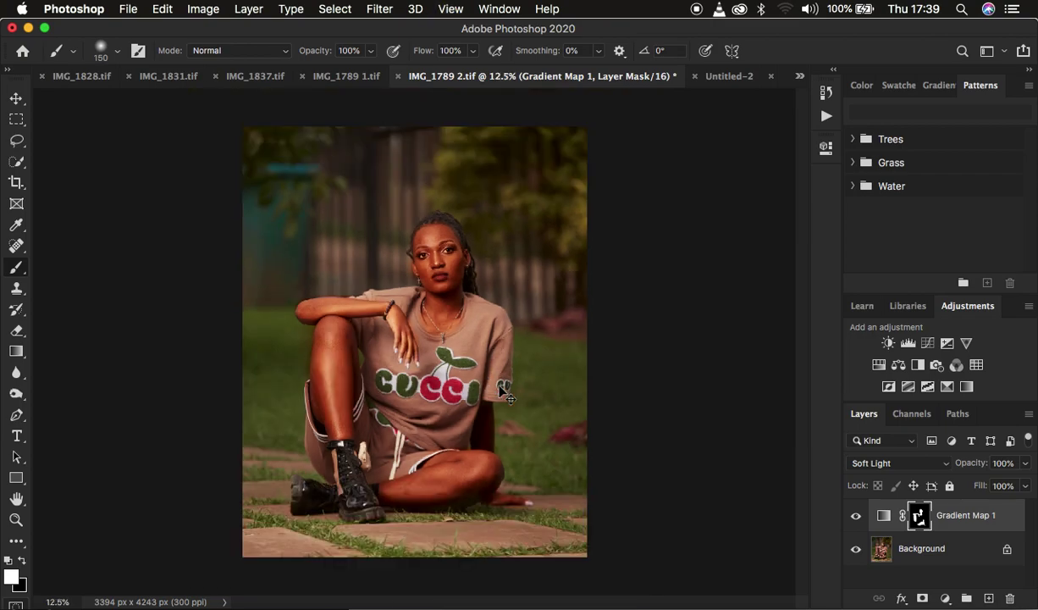
key("super+plus")
key("super+plus")
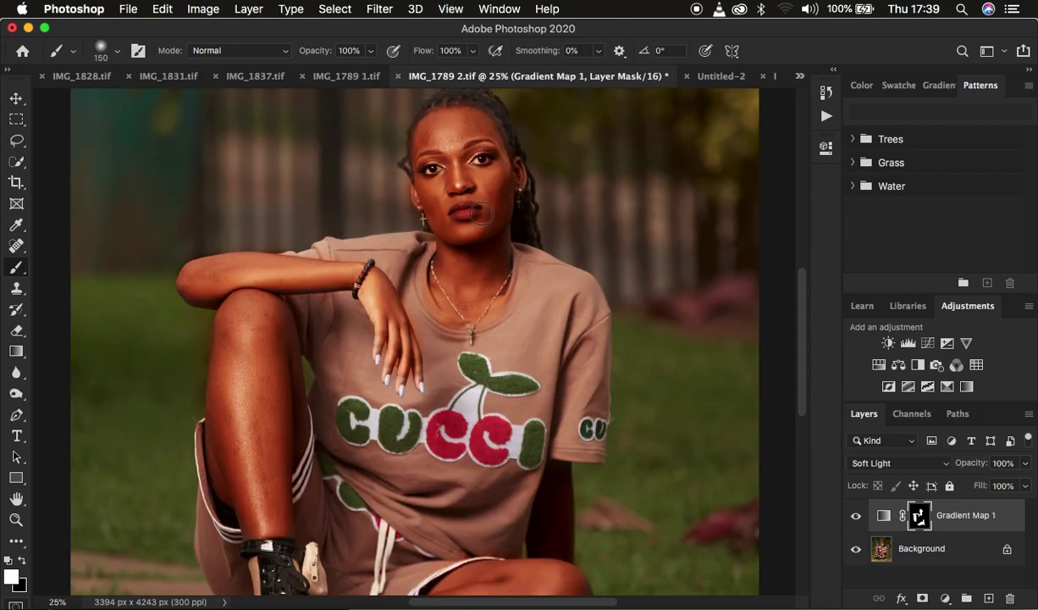
Step: Paint black to keep the eyes and lips unwarmed, then restore skin around the right eye
key("x")
mouse_move(428, 168)
left_mouse_down()
mouse_move(435, 178)
mouse_move(432, 166)
mouse_move(475, 145)
mouse_move(491, 156)
mouse_move(470, 150)
left_mouse_up()
mouse_move(455, 212)
left_mouse_down()
mouse_move(466, 212)
mouse_move(444, 210)
mouse_move(465, 212)
left_mouse_up()
key("super+minus")
key("super+minus")
key("super+minus")
key("super+plus")
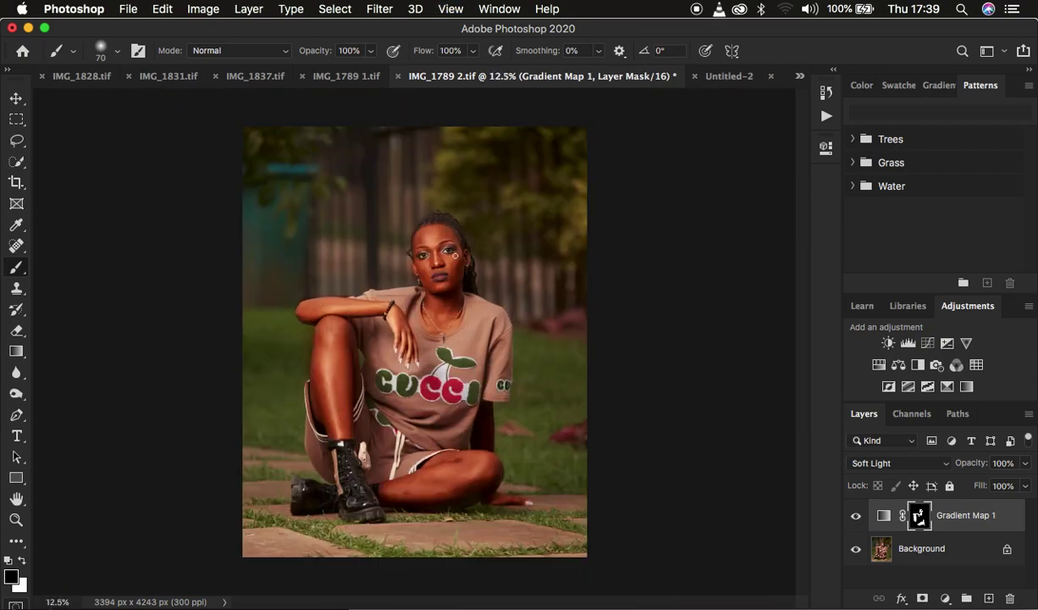
key("super+plus")
key("super+plus")
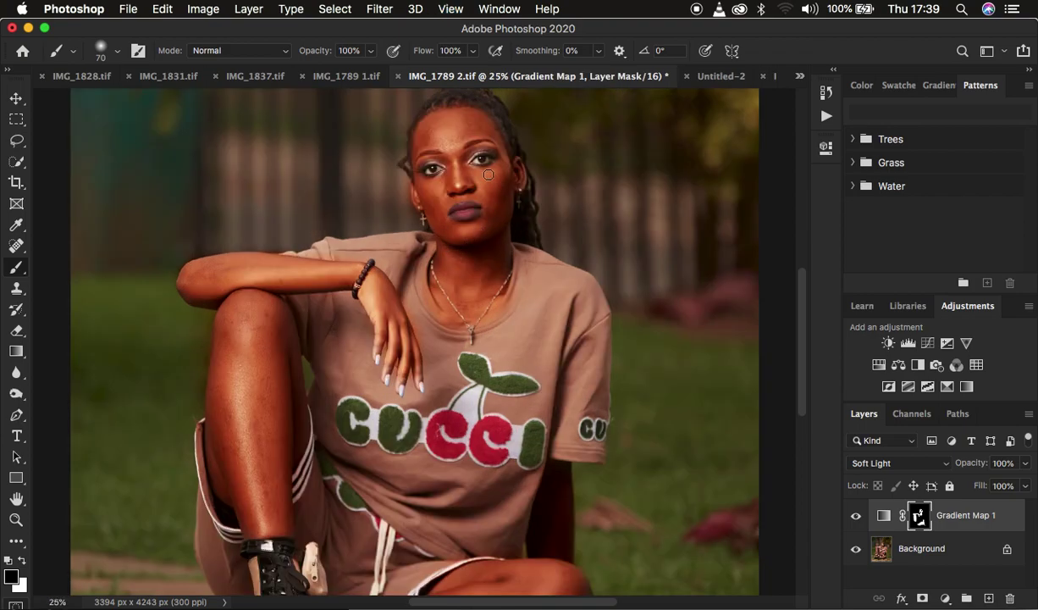
key("x")
mouse_move(475, 167)
left_mouse_down()
mouse_move(487, 163)
mouse_move(454, 181)
mouse_move(414, 174)
left_mouse_up()
left_click(904, 463)
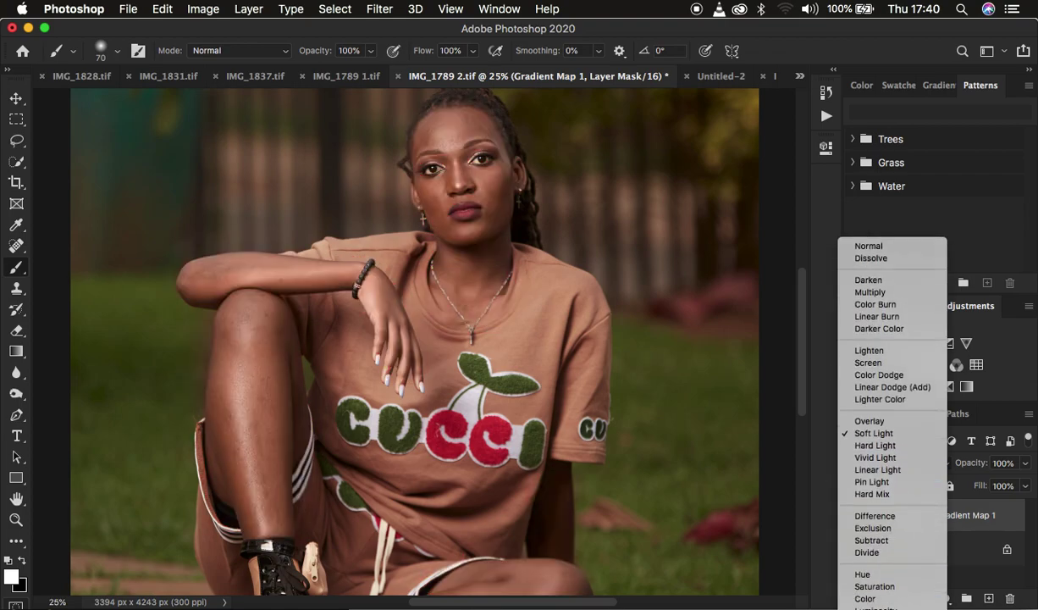
Step: Put Gradient Map 1 in Color blend mode, mask it out near the knee, then switch to IMG_1789 1.tif
left_click(880, 598)
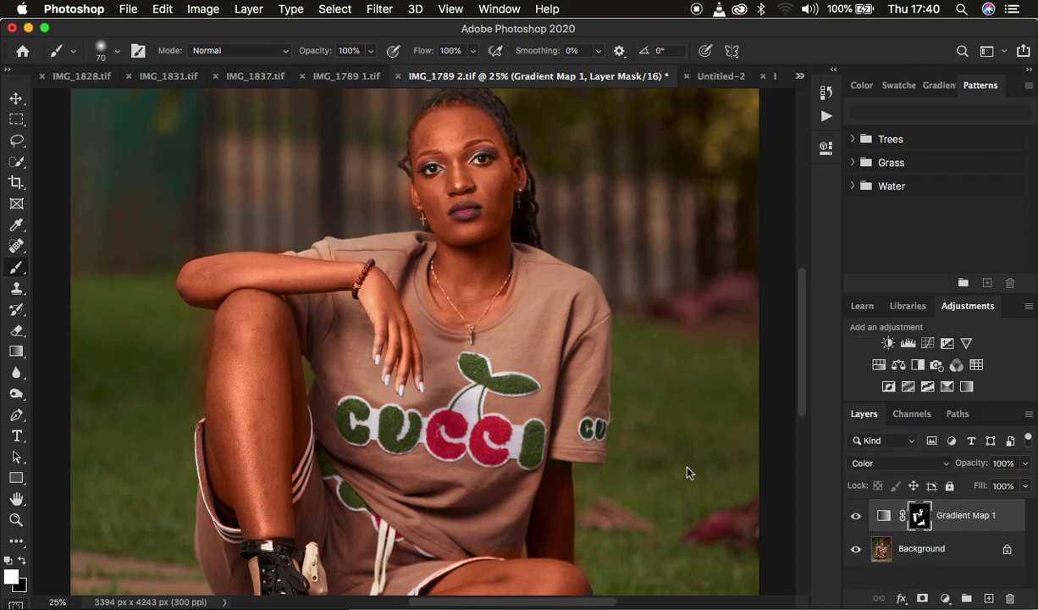
key("super+minus")
key("super+minus")
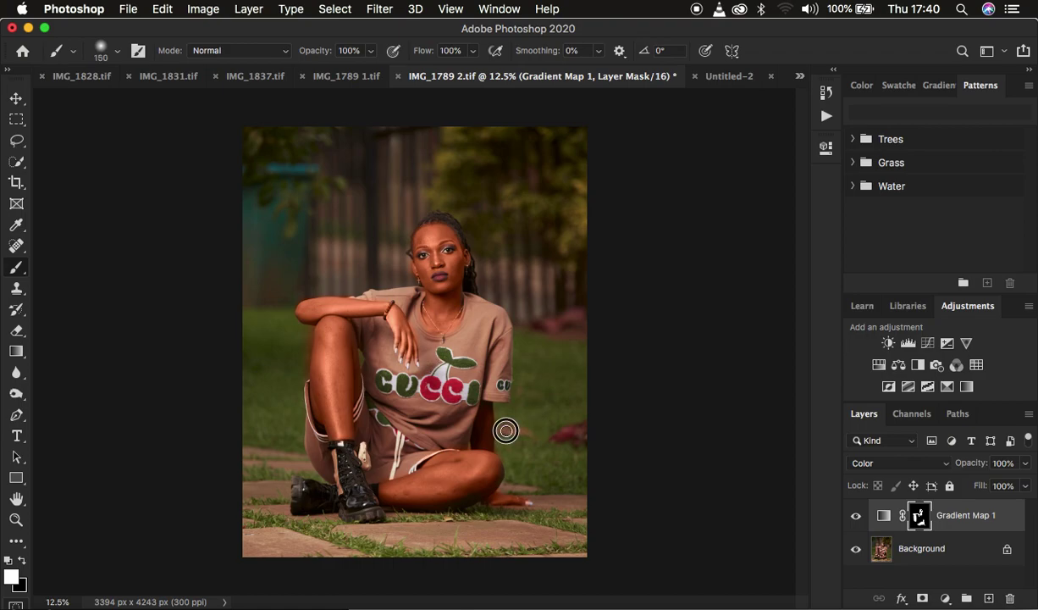
key("x")
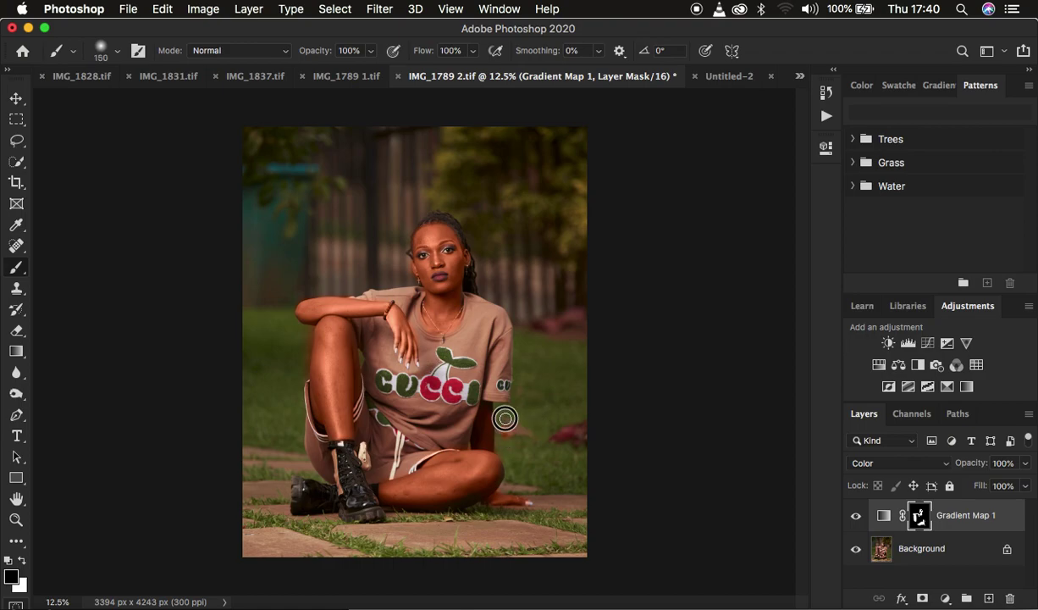
mouse_move(502, 446)
left_mouse_down()
mouse_move(514, 475)
mouse_move(492, 485)
left_mouse_up()
key("x")
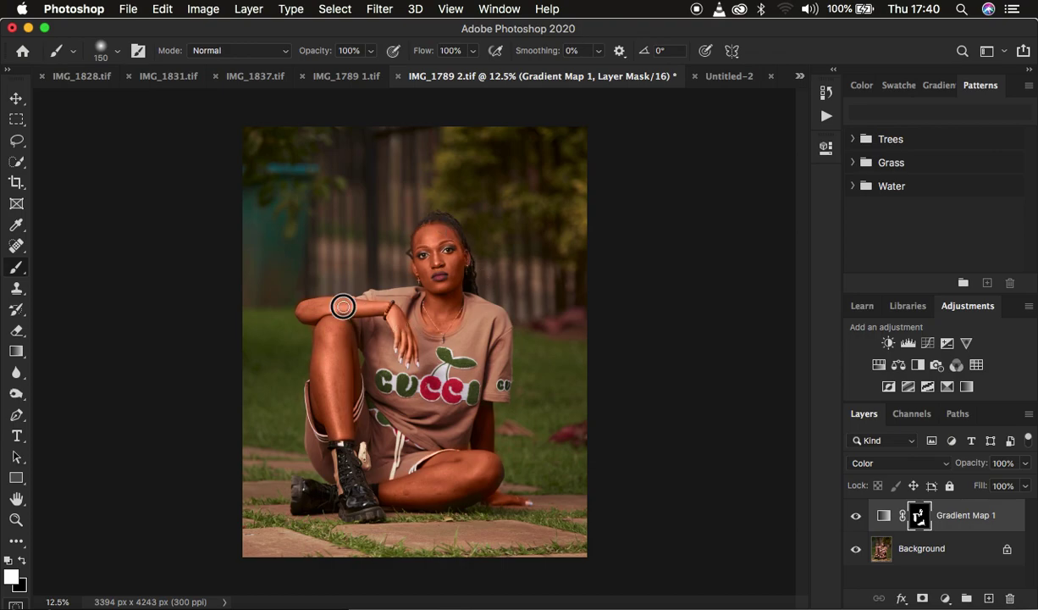
left_click(336, 74)
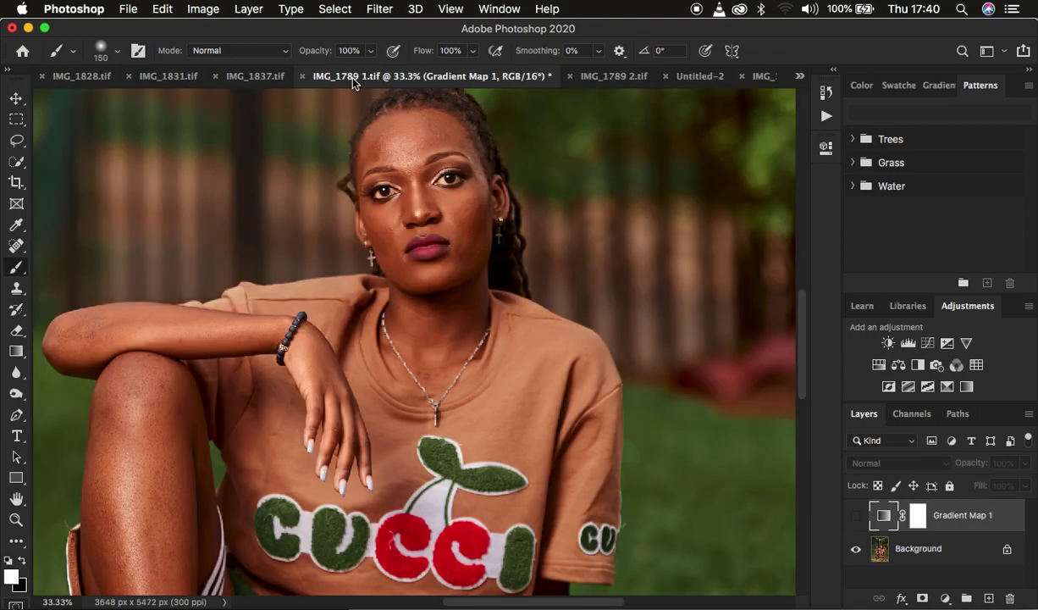
Step: Compare IMG_1789 1.tif against IMG_1789 2.tif, ending on IMG_1789 2.tif
key("super+minus")
key("super+minus")
key("super+minus")
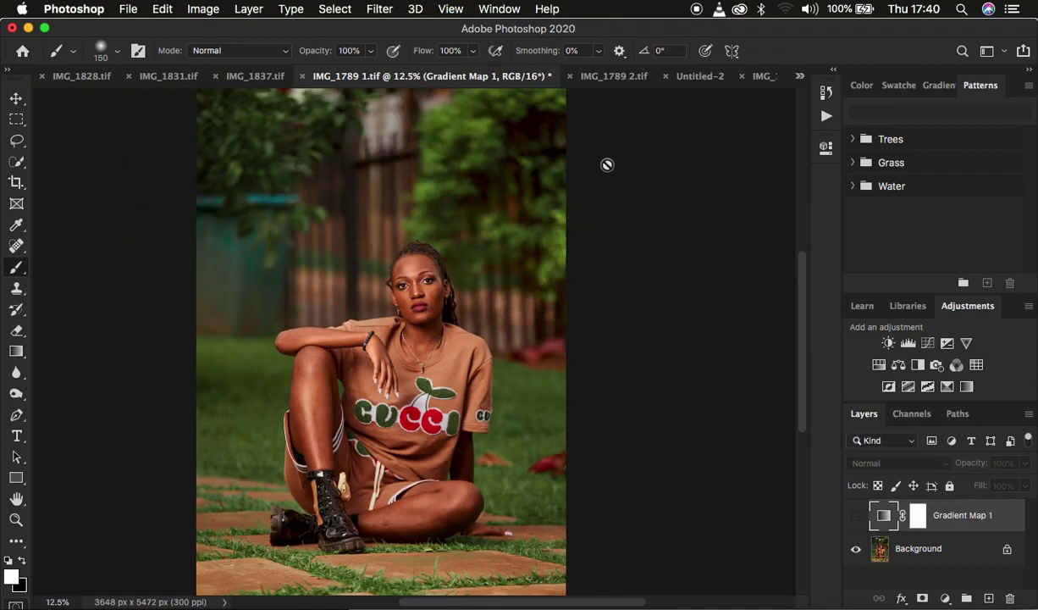
left_click(613, 76)
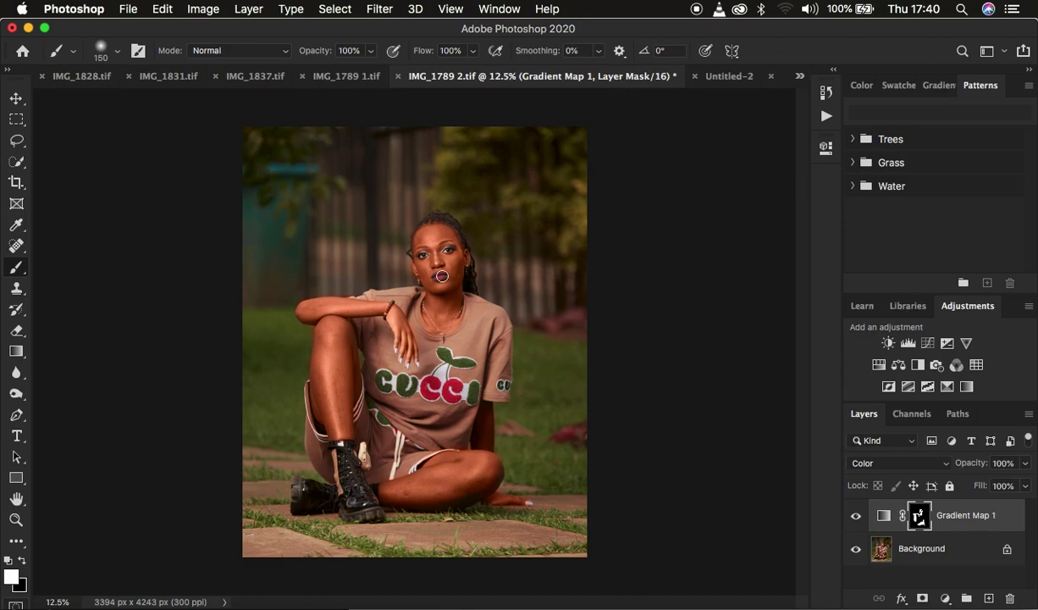
left_click(351, 77)
left_click(631, 77)
left_click(355, 77)
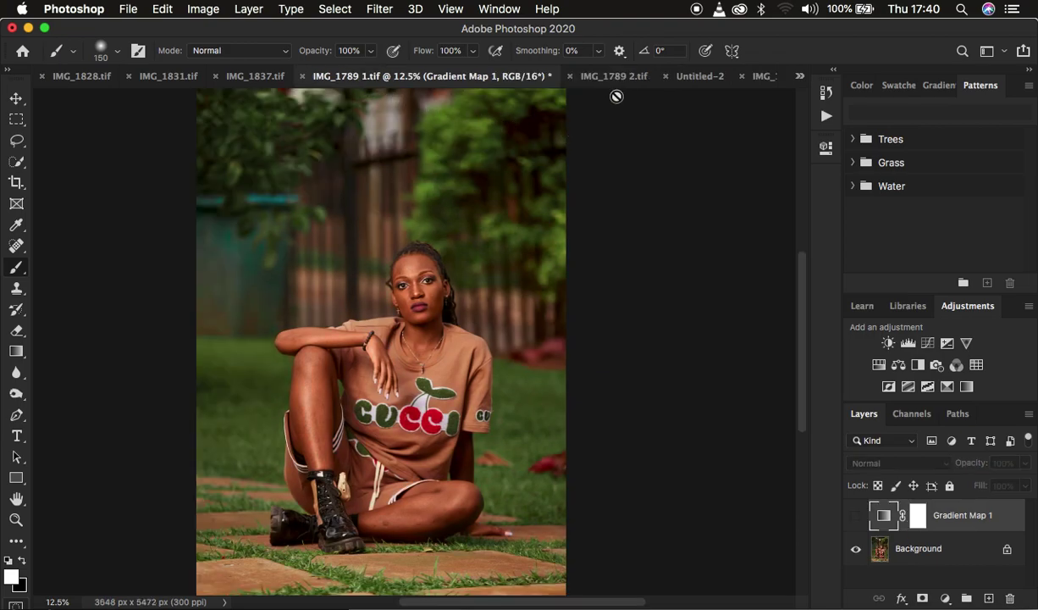
left_click(618, 78)
Step: Set Gradient Map 1's opacity to 93% and target the adjustment layer rather than its mask
left_click_drag(982, 470, 960, 467)
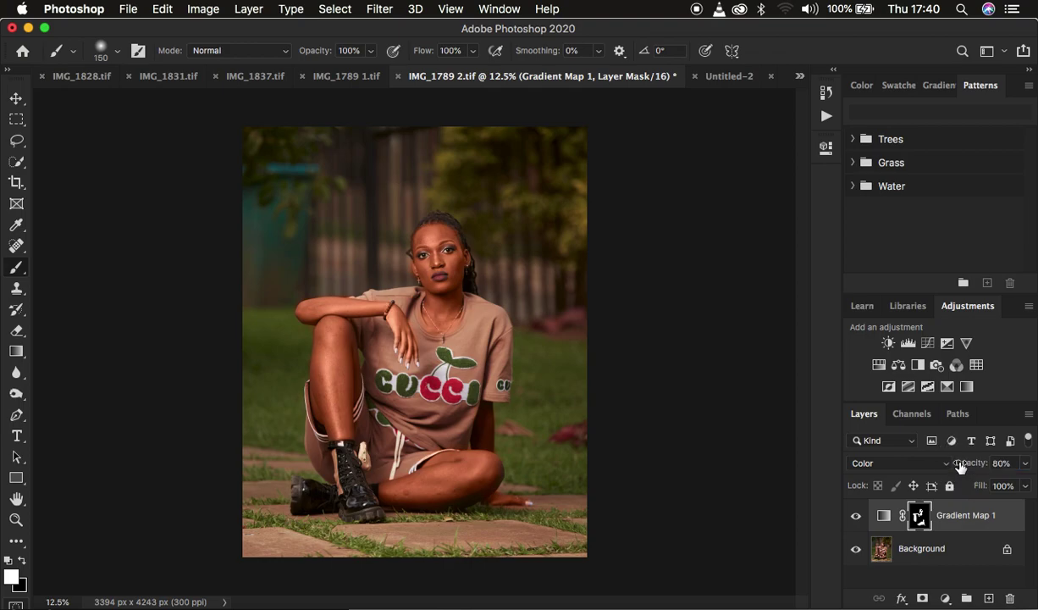
left_click_drag(967, 467, 1010, 458)
left_click_drag(976, 467, 971, 466)
key("super+2")
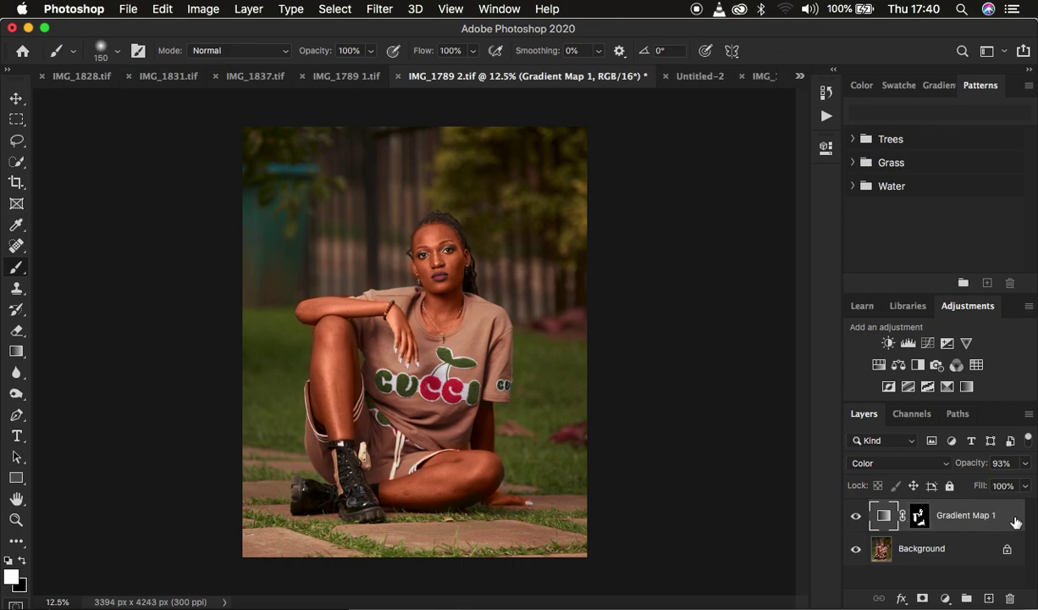
Step: Open Gradient Map 1's Blending Options with Gray as the Blend If channel
double_click(1016, 521)
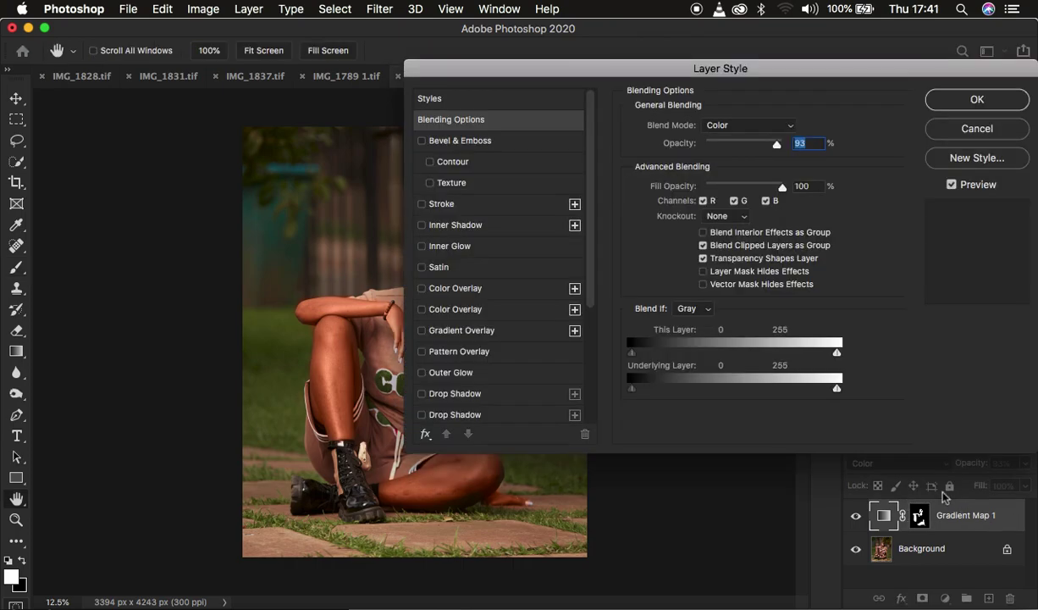
left_click_drag(748, 67, 857, 61)
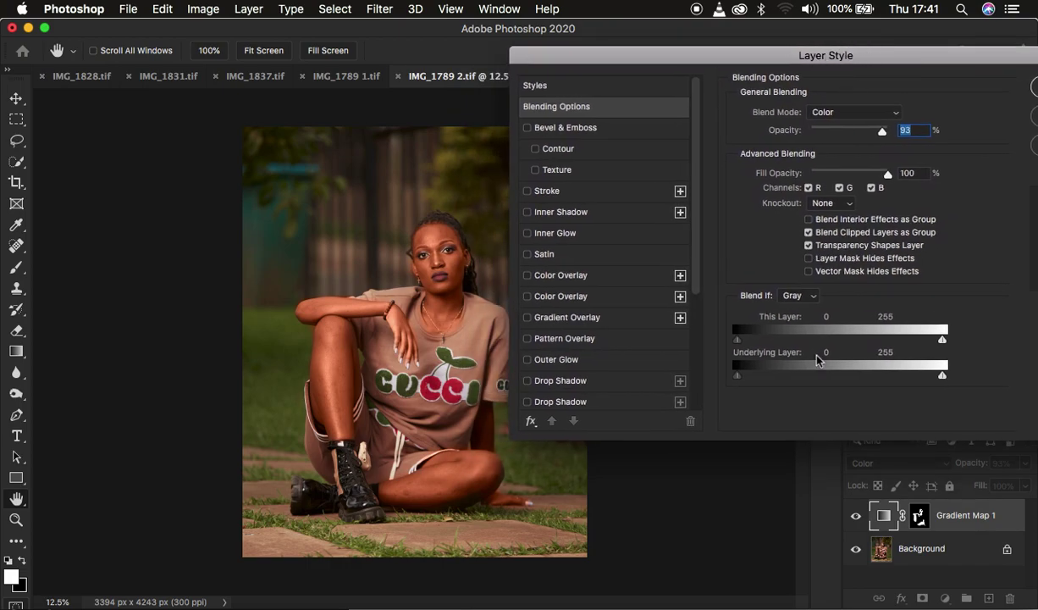
left_click(795, 297)
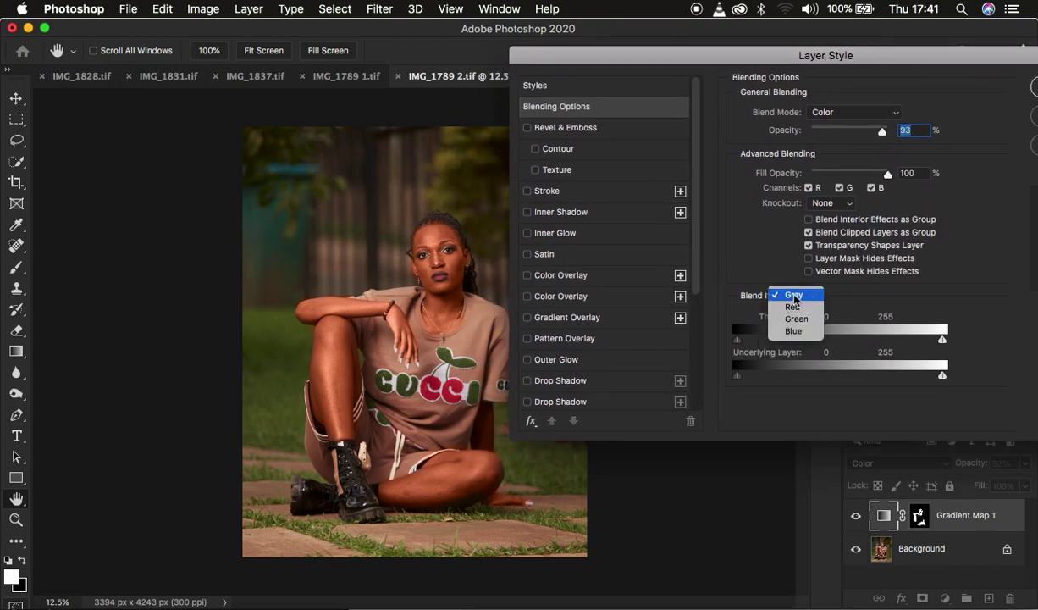
left_click(794, 296)
Step: Split the Underlying Layer black slider to 35/66, apply it, and hide the layer to compare
left_click_drag(737, 381, 774, 381)
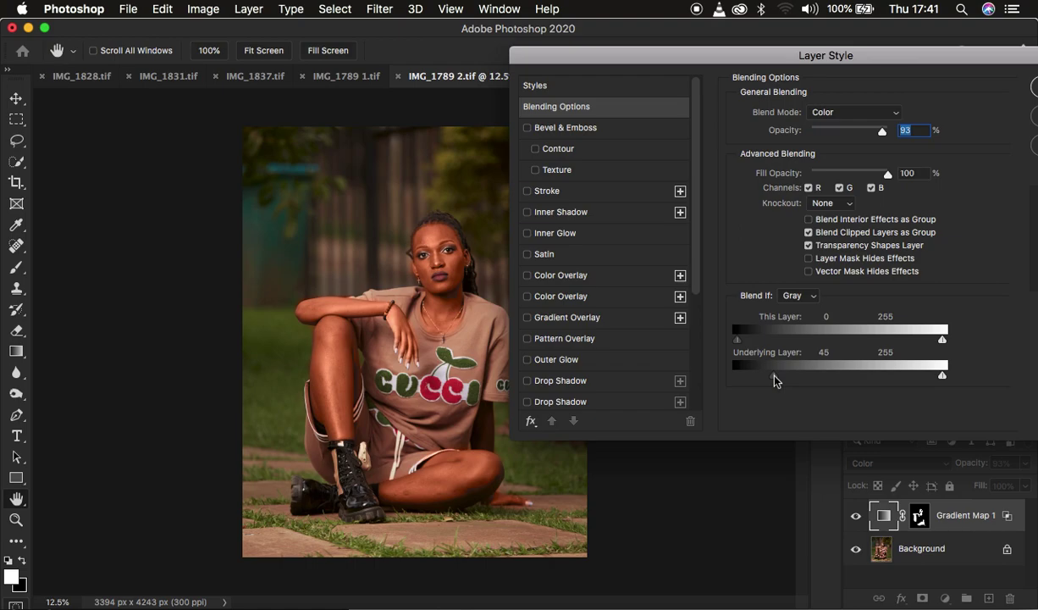
mouse_move(774, 376)
left_mouse_down()
mouse_move(806, 378)
mouse_move(766, 381)
left_mouse_up()
left_click_drag(876, 59, 797, 60)
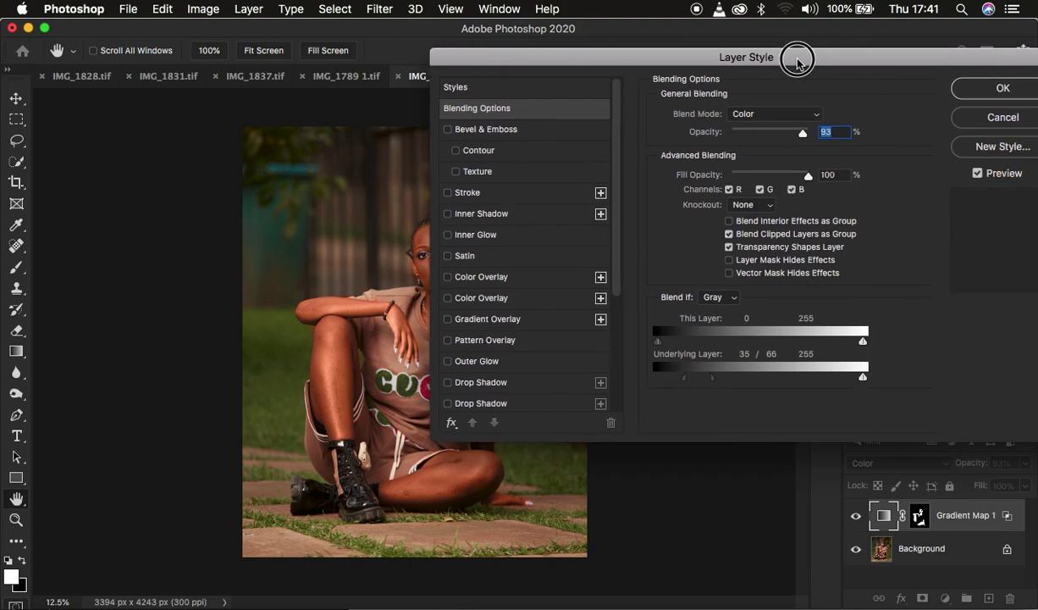
left_click(982, 88)
left_click(856, 515)
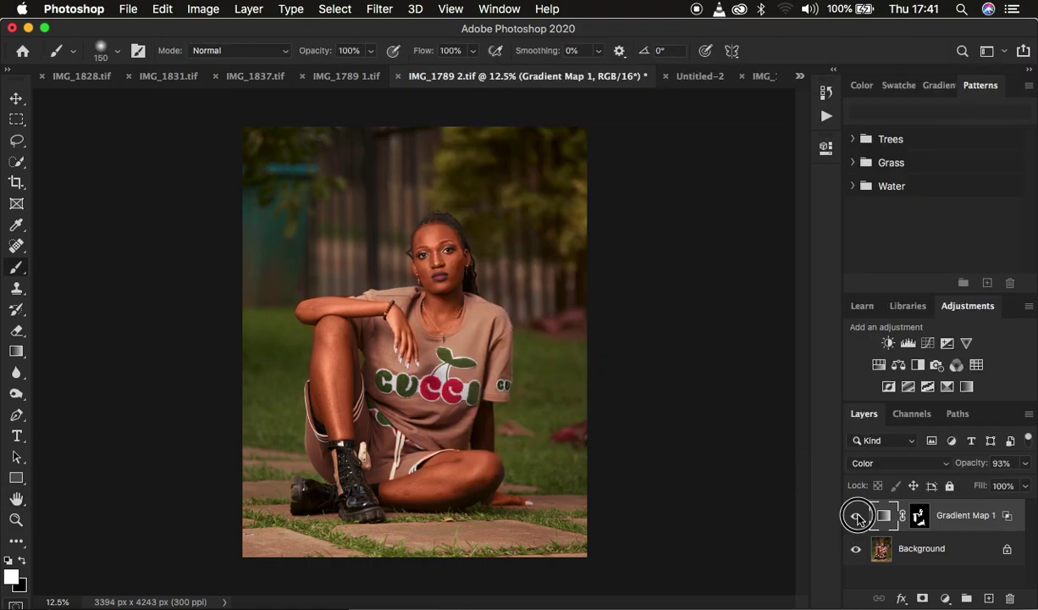
left_click(857, 519)
left_click(857, 519)
left_click(856, 519)
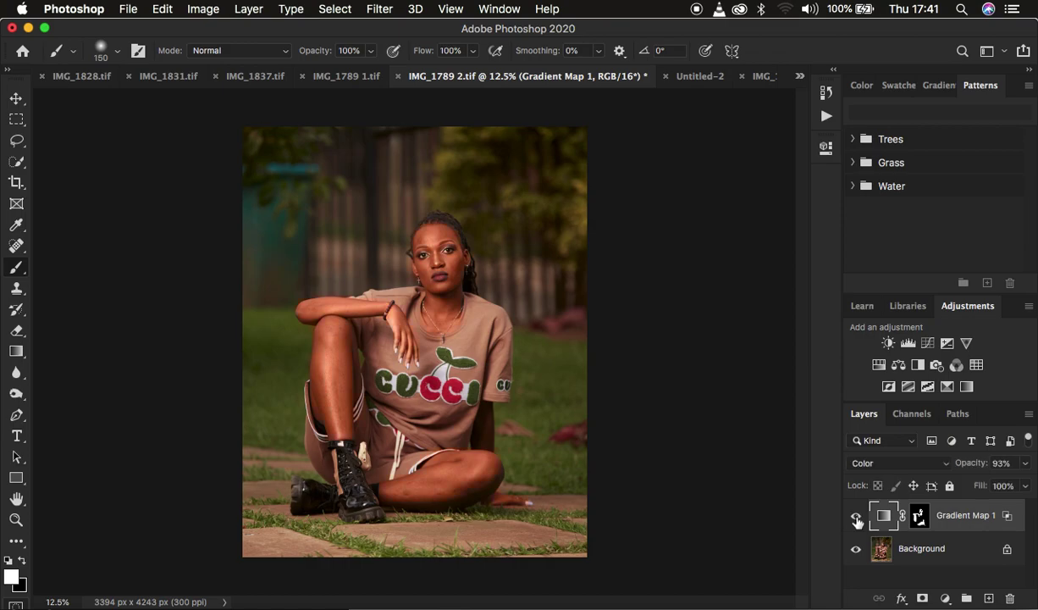
left_click(339, 76)
left_click(608, 76)
left_click(364, 78)
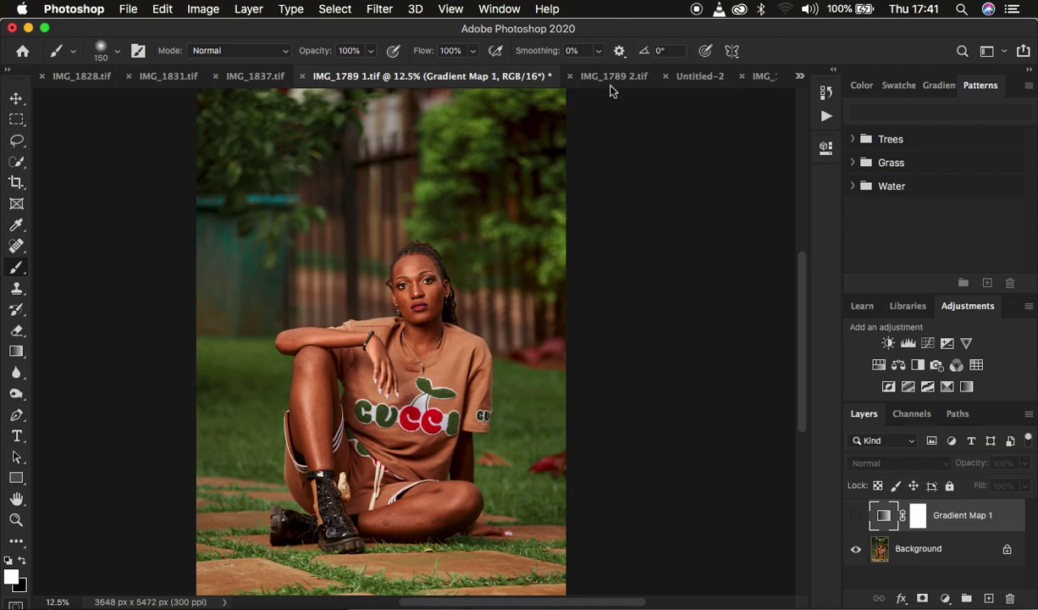
left_click(591, 77)
left_click(343, 78)
left_click(634, 83)
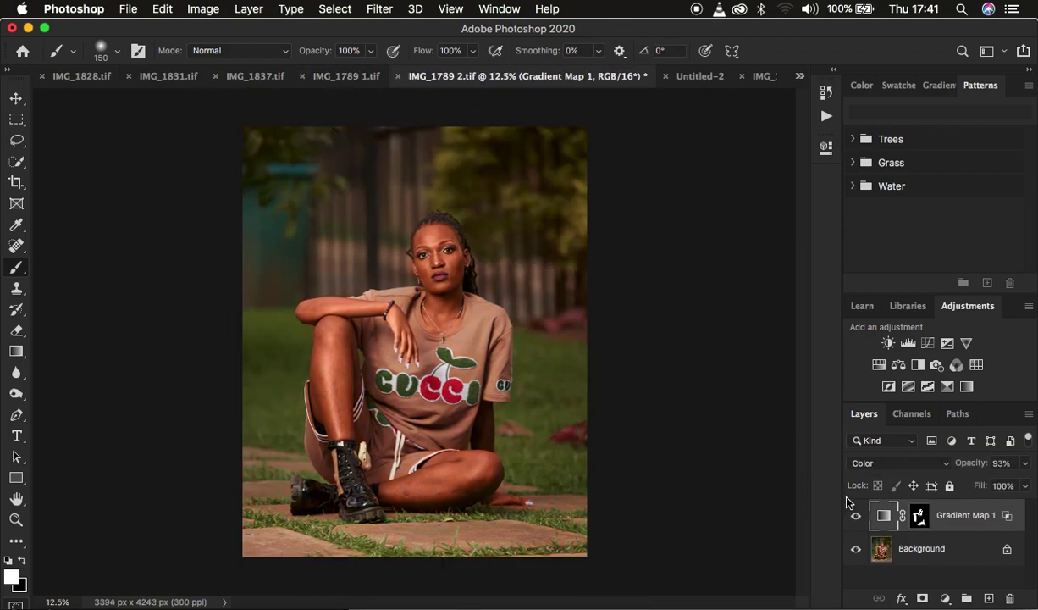